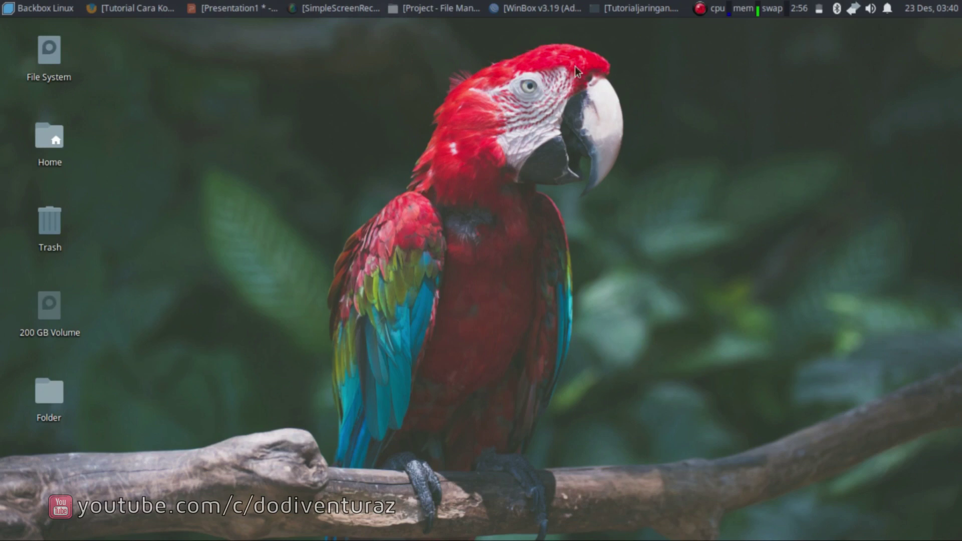
Switch to the Setup Internet presentation and examine the network topology, including both routers, the laptop and the LAN subnet label
click(561, 8)
drag(397, 61, 462, 51)
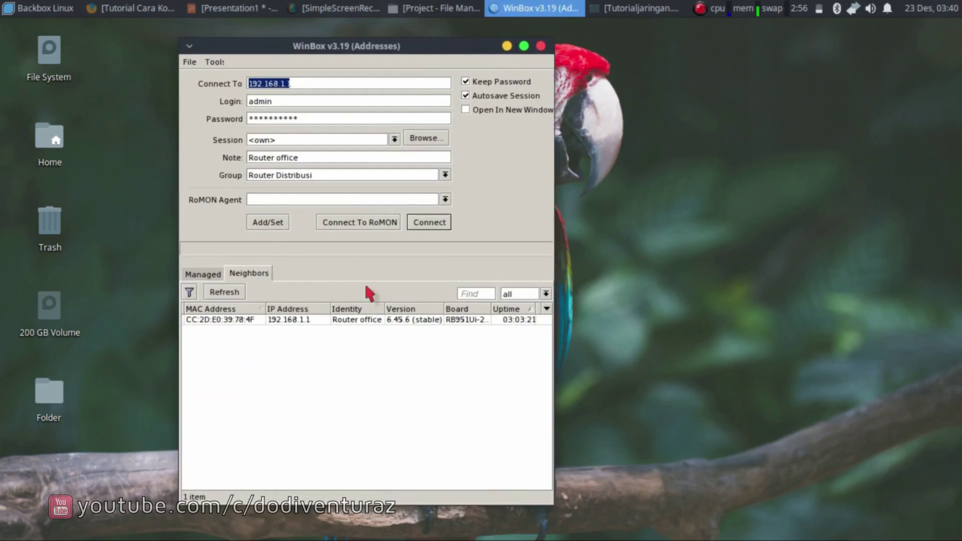
click(219, 4)
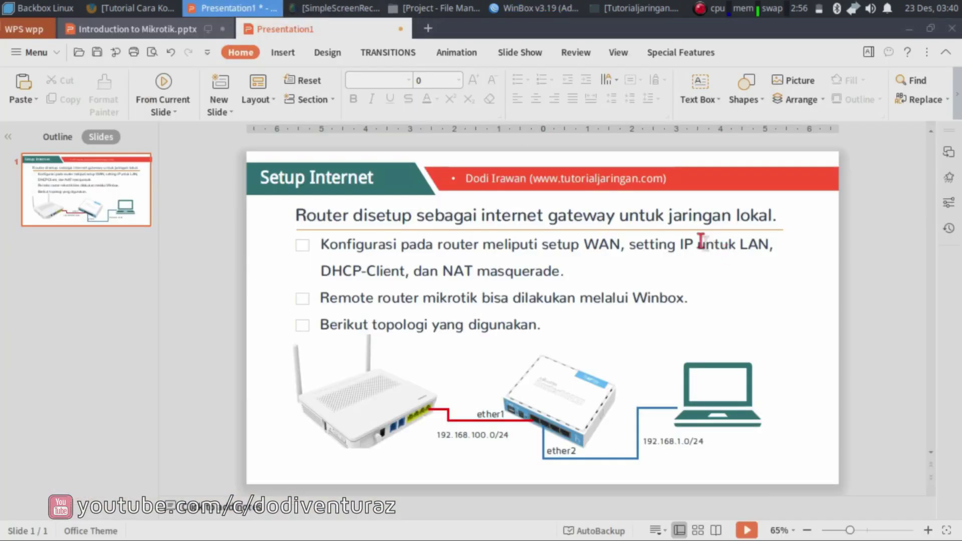
click(393, 411)
click(549, 399)
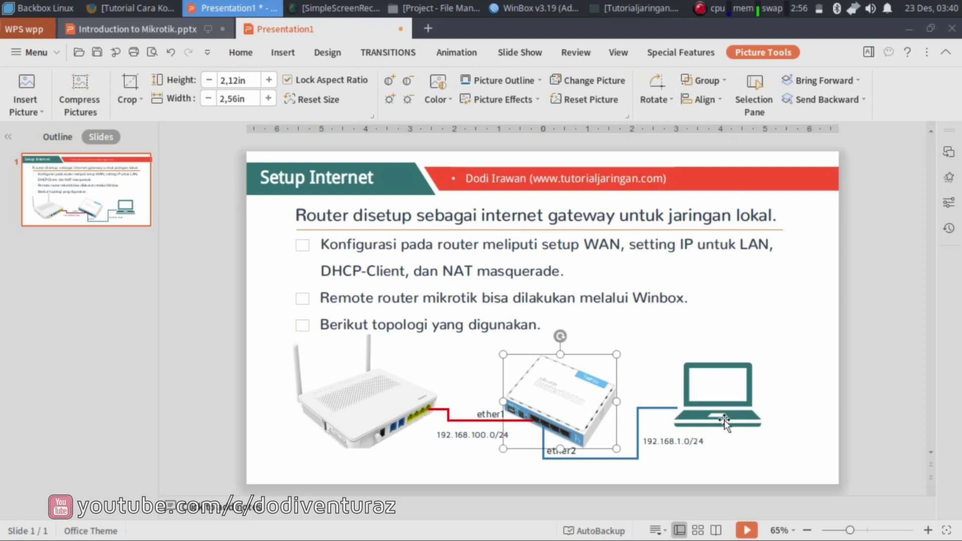
click(730, 405)
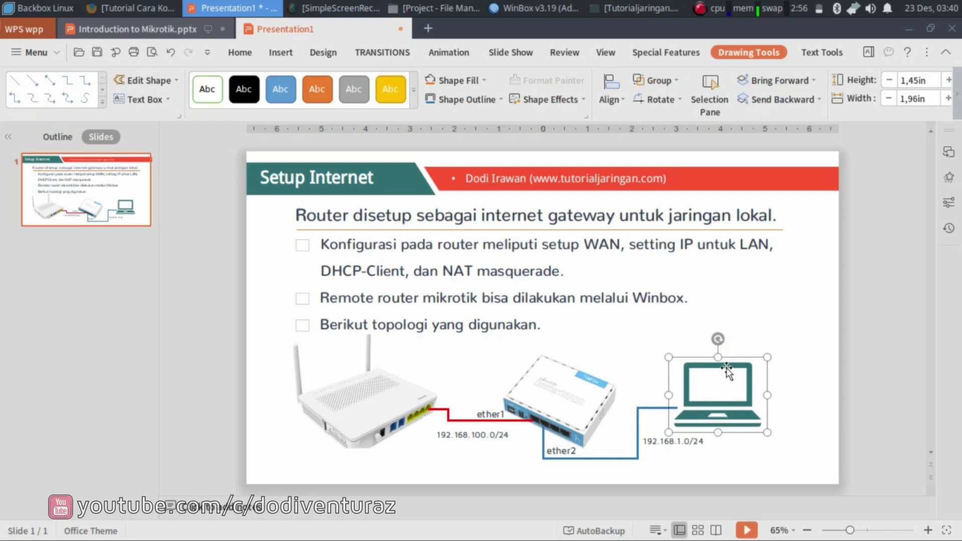
click(747, 337)
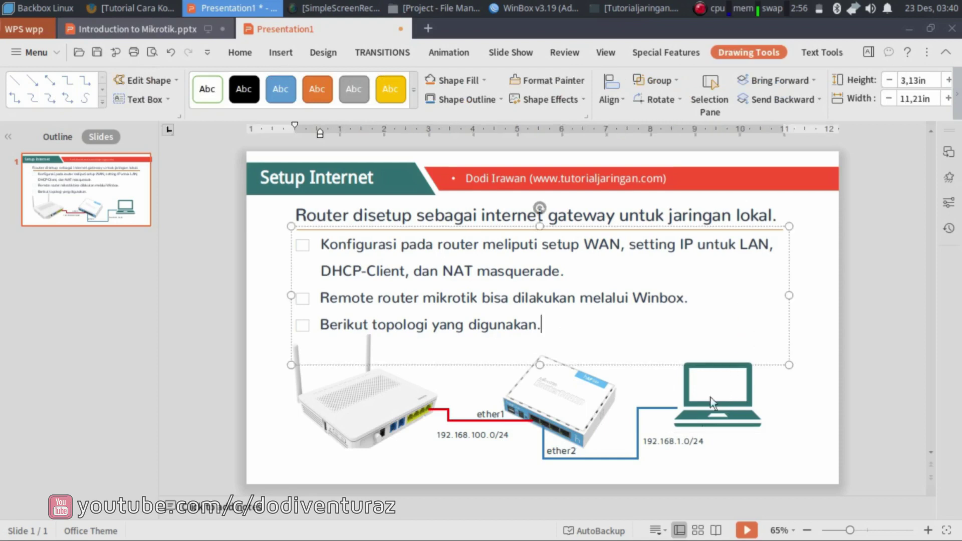
click(703, 442)
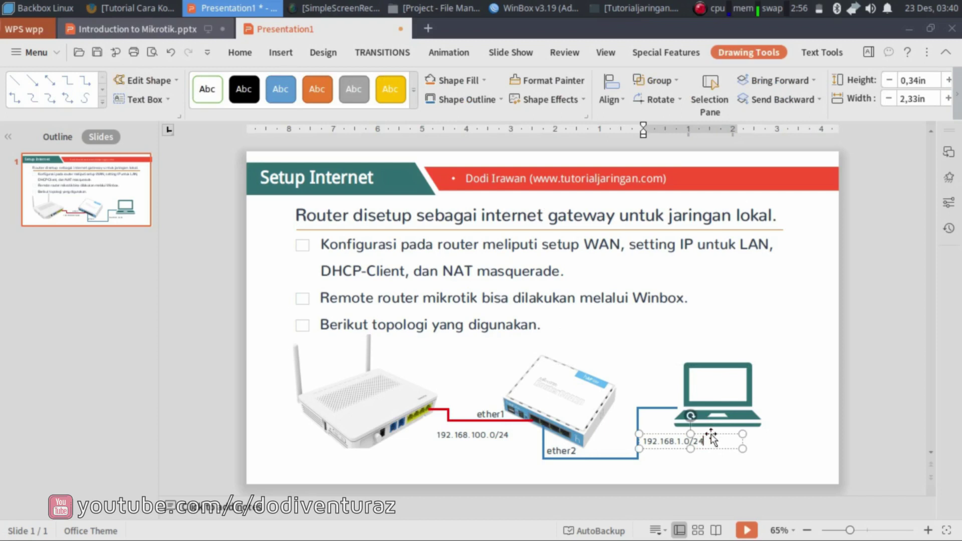
click(766, 308)
Switch to WinBox, connect to the router at 192.168.1.1, and select ether2 in its interface list
click(908, 29)
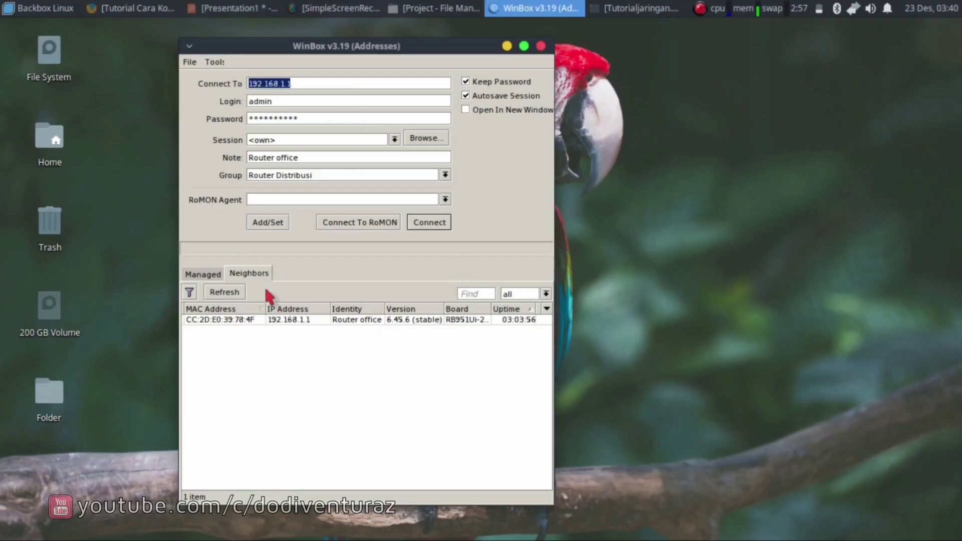
click(443, 224)
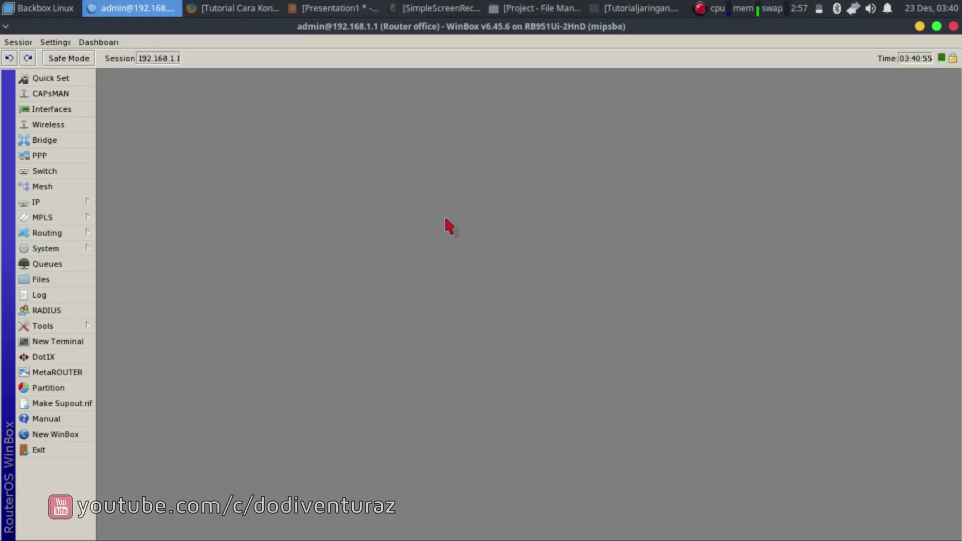
click(80, 201)
click(38, 108)
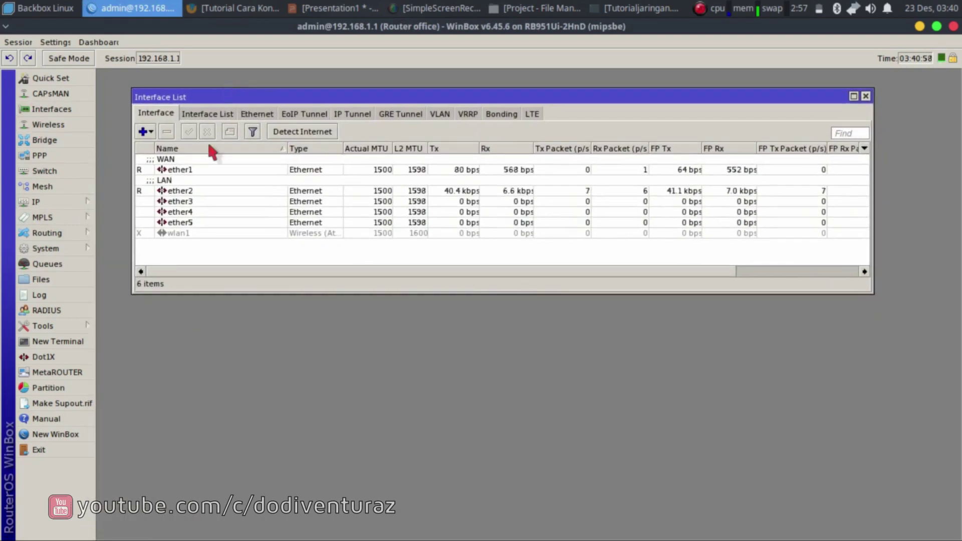
click(193, 190)
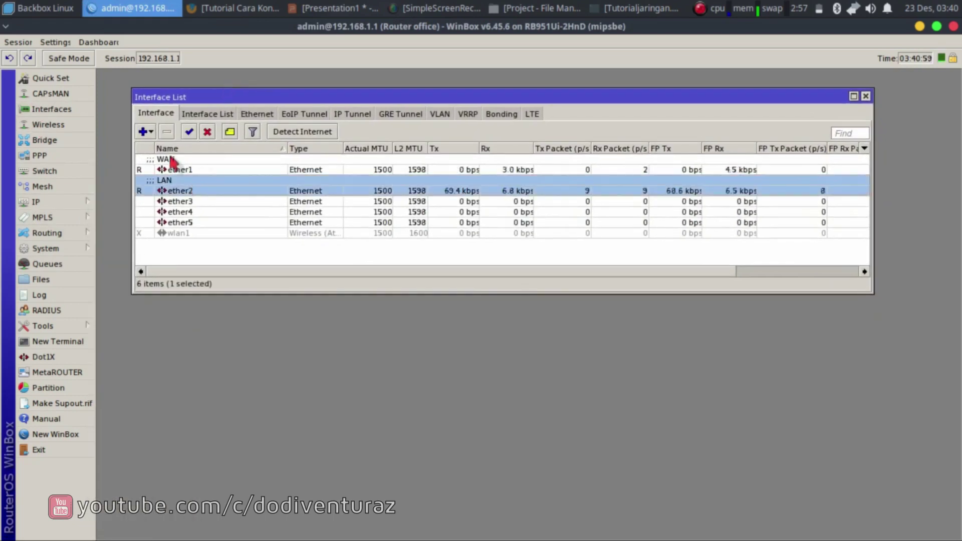
Open the router's IP address list, sort it by interface, and inspect the LAN address entry
click(36, 202)
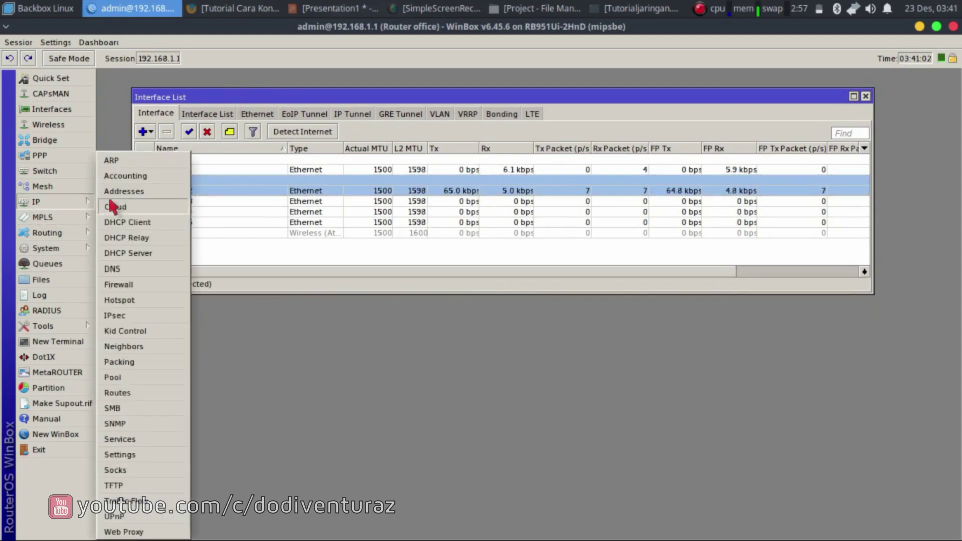
click(282, 191)
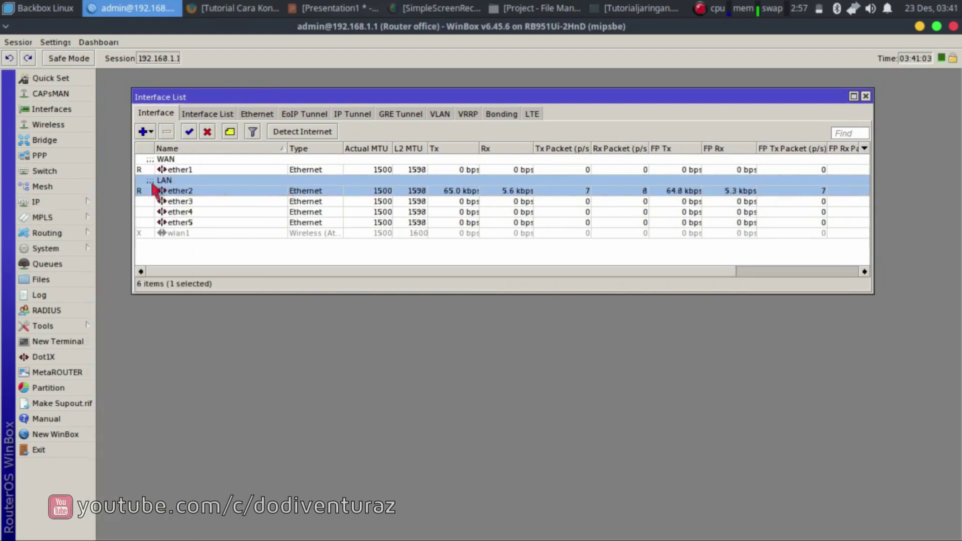
click(83, 202)
click(123, 209)
drag(462, 186, 629, 267)
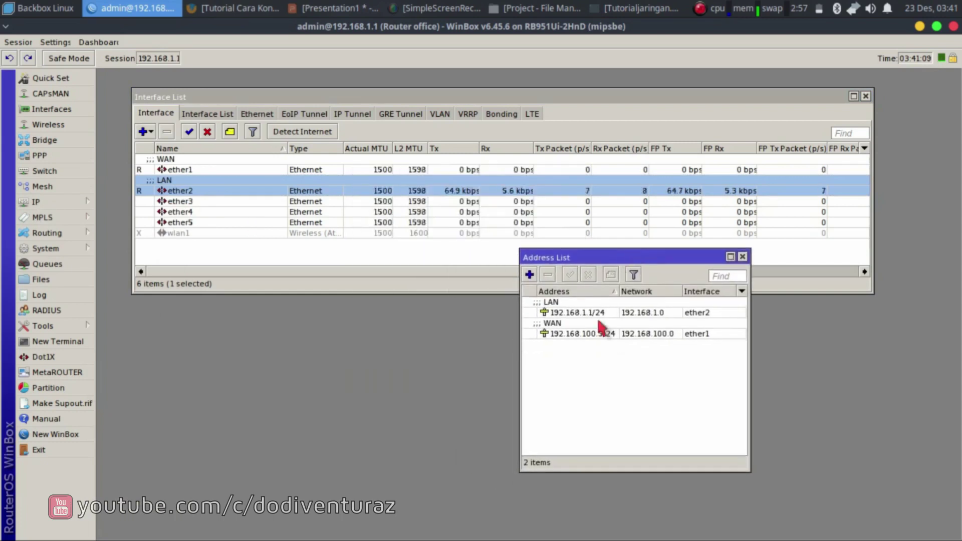
click(594, 310)
click(697, 292)
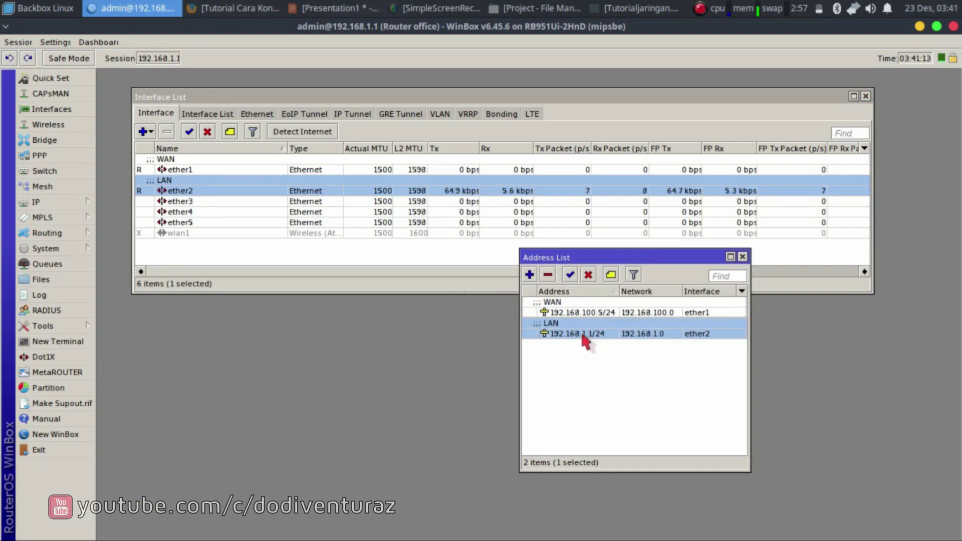
drag(663, 258, 721, 257)
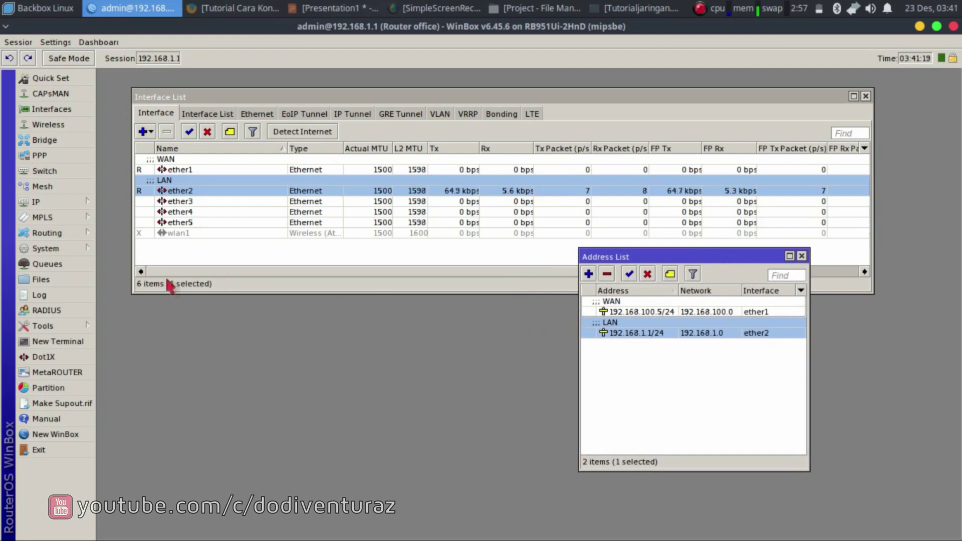
Open the DHCP Server settings and review the networks, leases, options, option sets and alerts
click(72, 205)
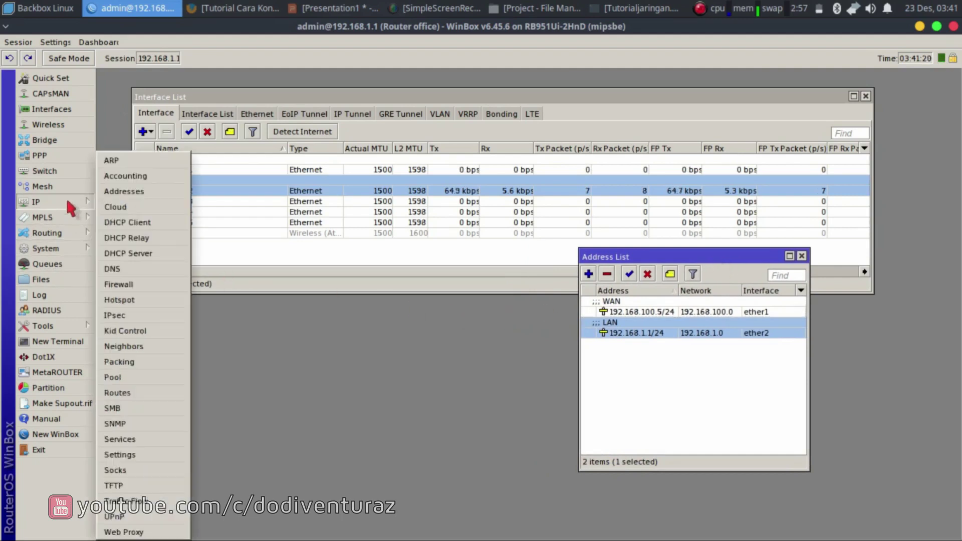
click(144, 254)
drag(366, 194, 245, 258)
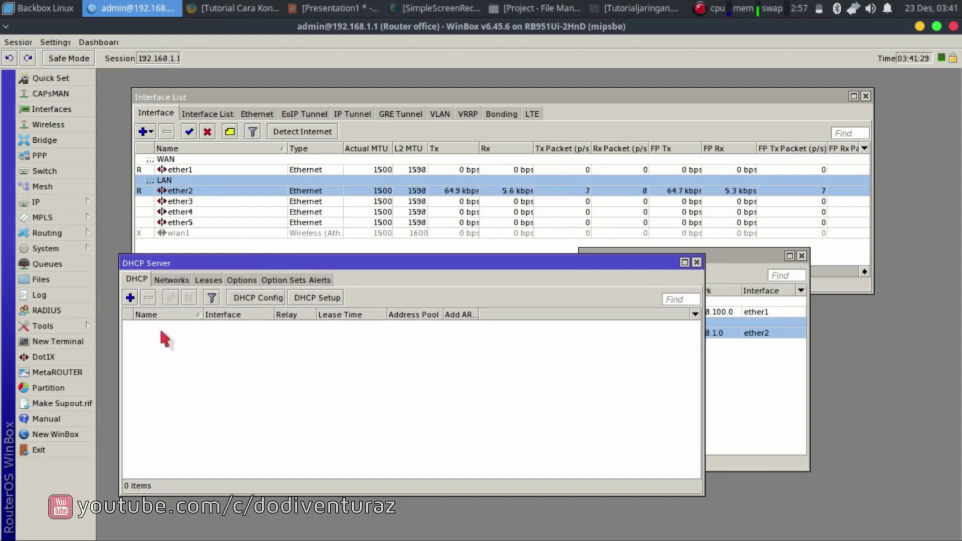
click(169, 280)
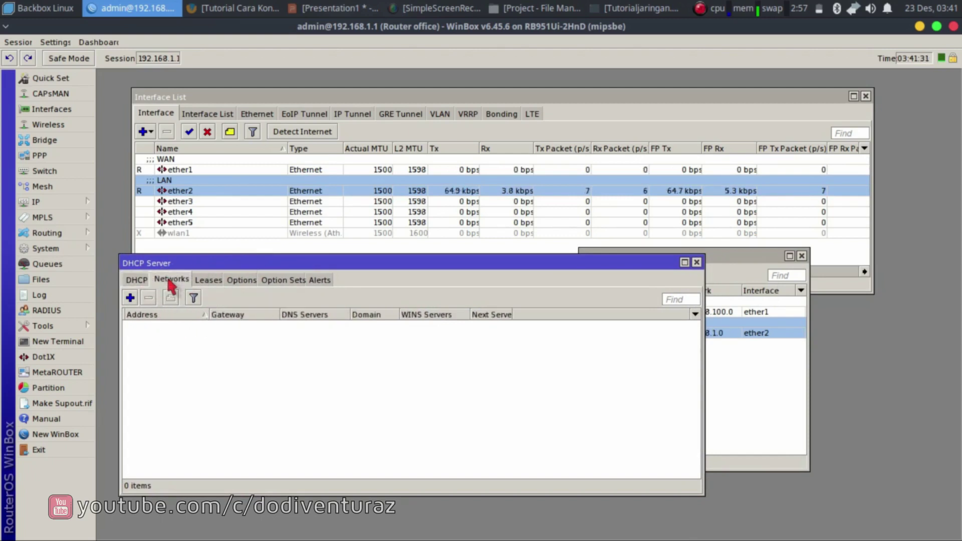
click(208, 280)
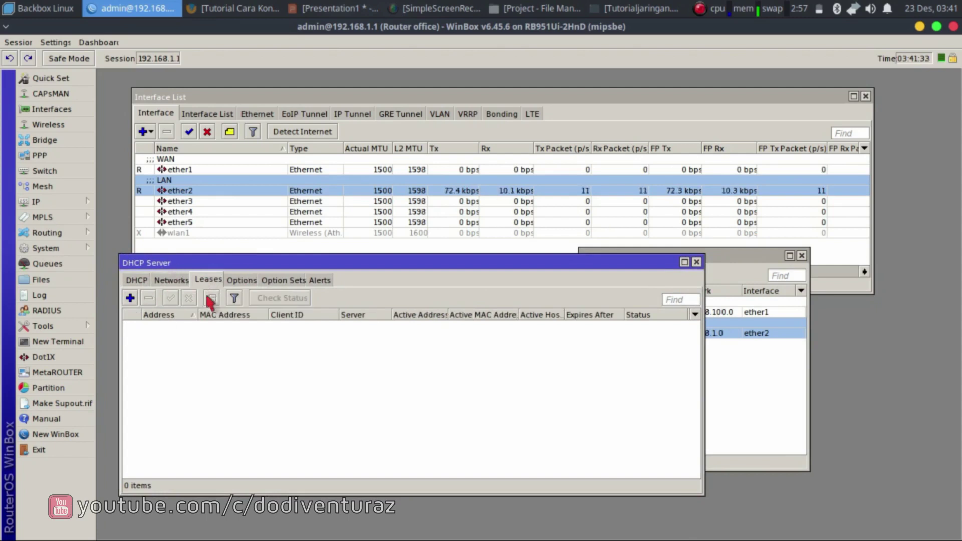
click(240, 281)
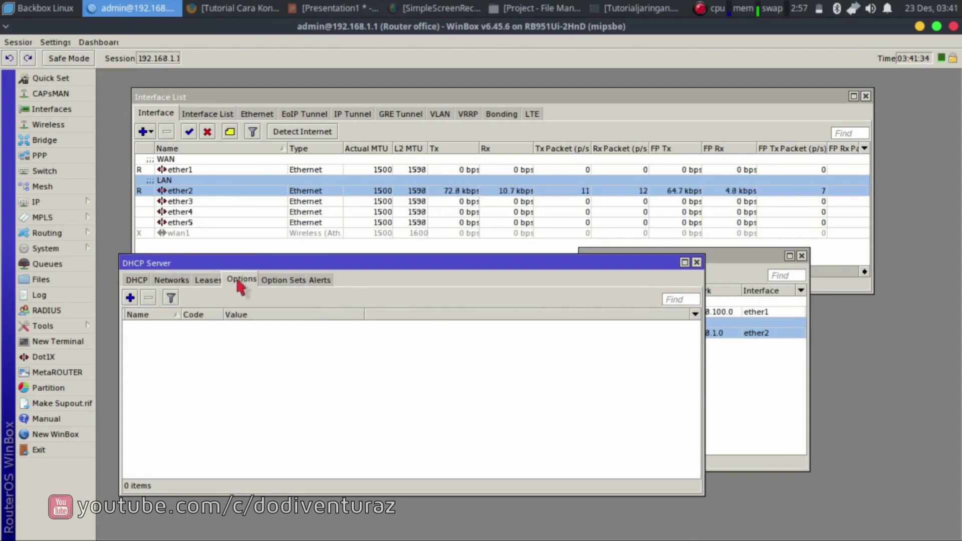
click(264, 282)
click(306, 278)
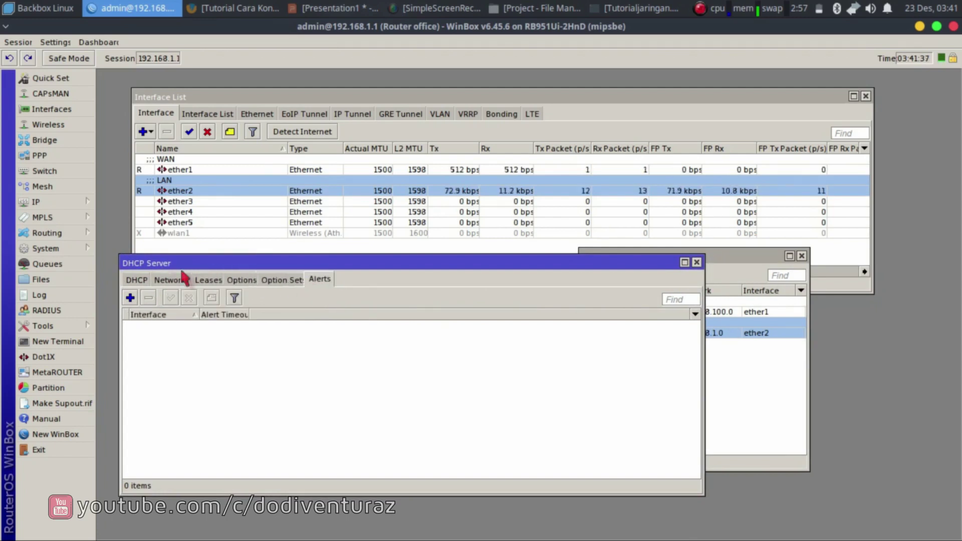
click(142, 282)
mouse_move(240, 263)
mouse_down()
mouse_move(259, 277)
mouse_move(245, 274)
mouse_up()
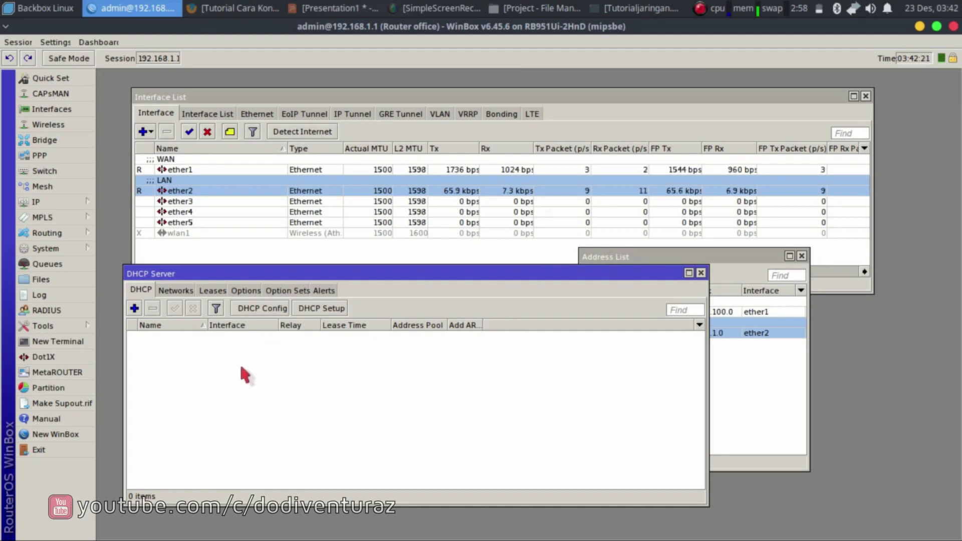
drag(247, 273, 239, 270)
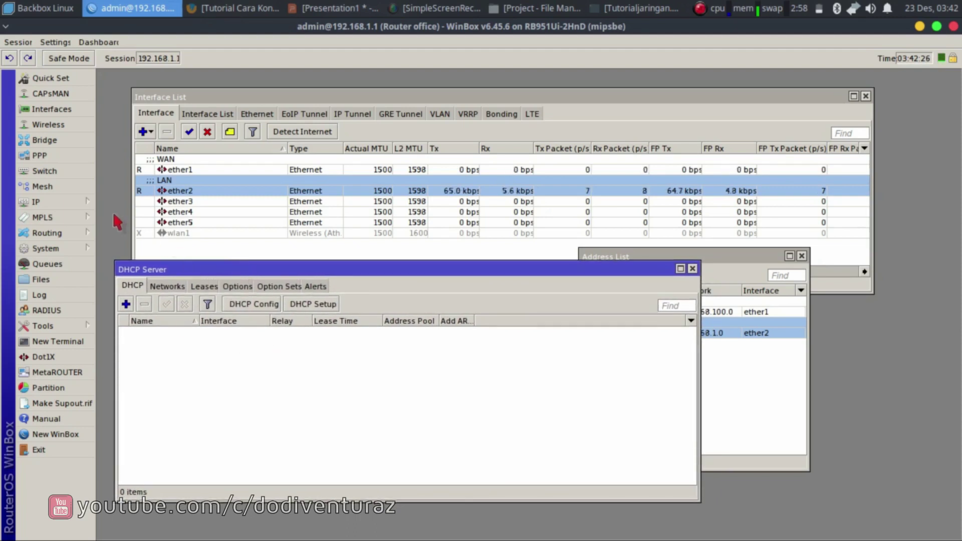
Start DHCP Setup and choose ether2 as the DHCP server interface
click(75, 202)
click(136, 254)
click(313, 305)
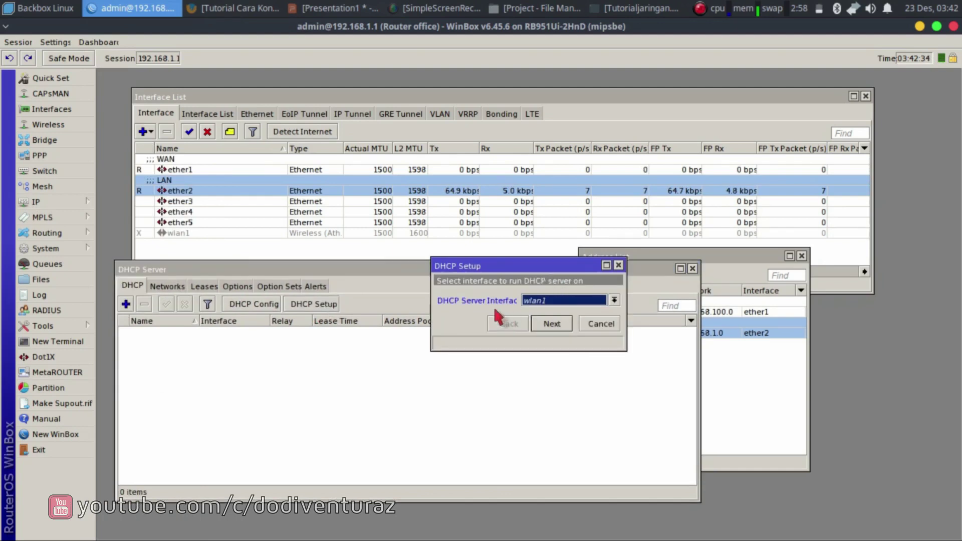
drag(505, 268, 403, 363)
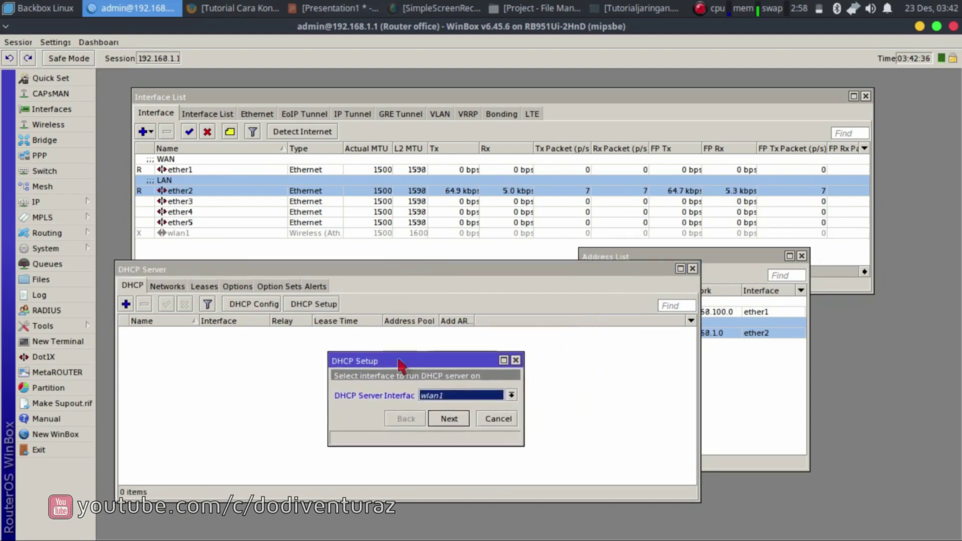
click(511, 395)
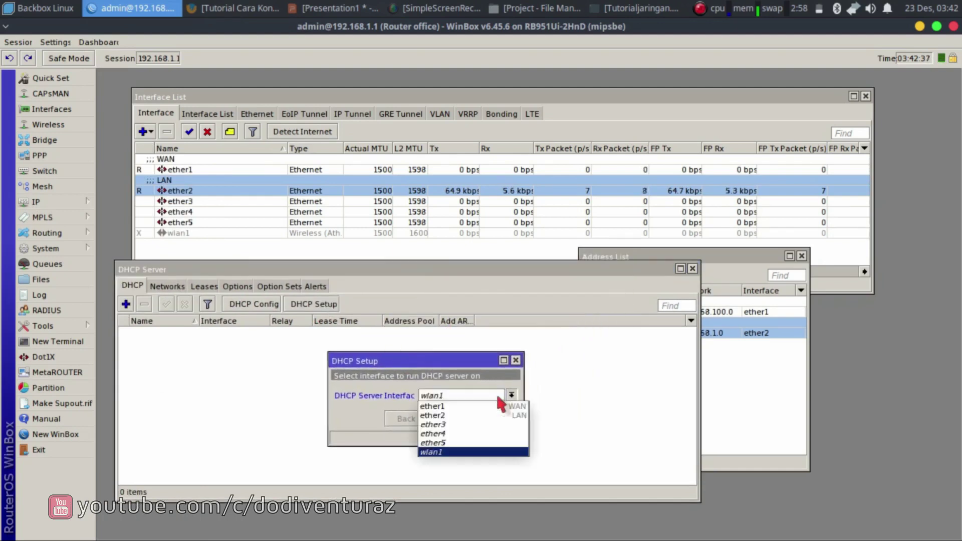
click(482, 416)
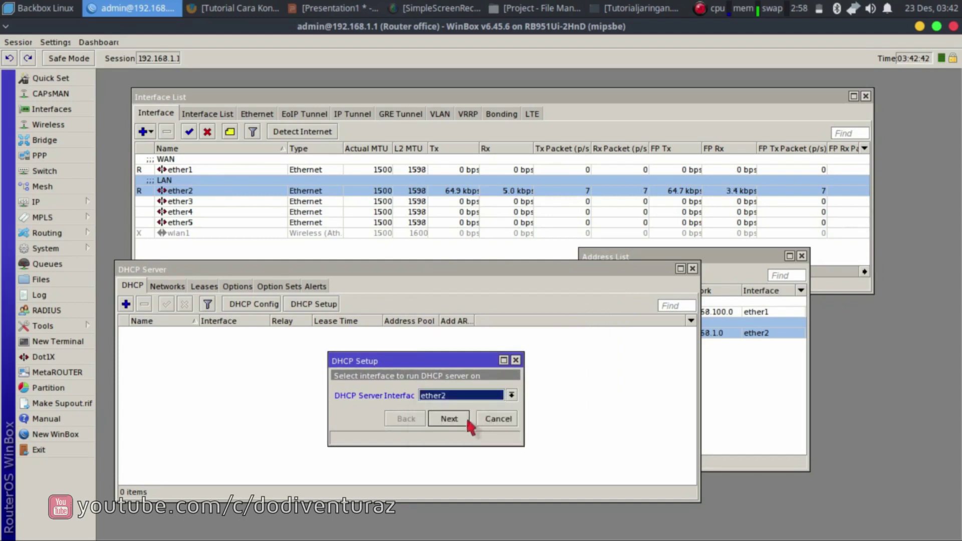
click(459, 417)
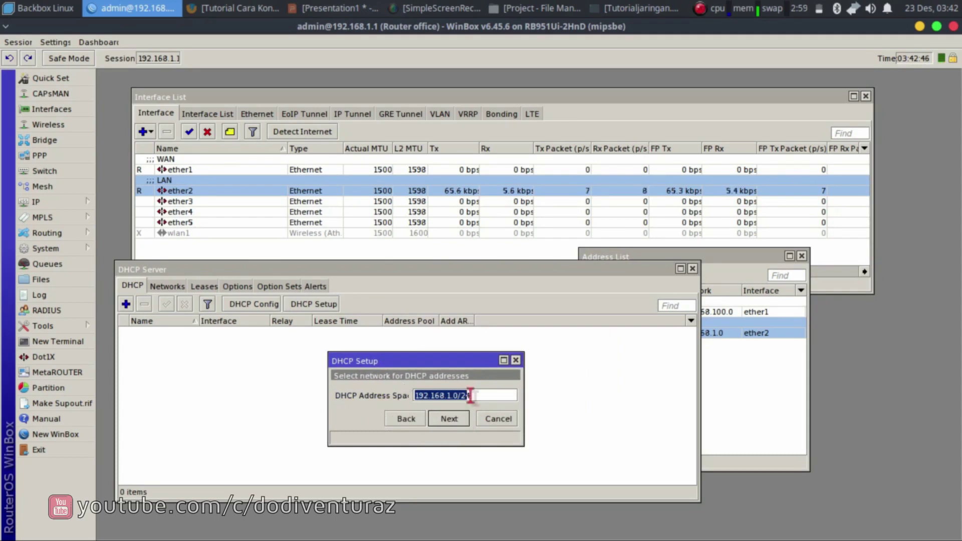
Check the ether2 entry in the address list, and accept 192.168.1.0/24 as the DHCP address space and 192.168.1.1 as the gateway
drag(524, 386, 565, 386)
click(496, 396)
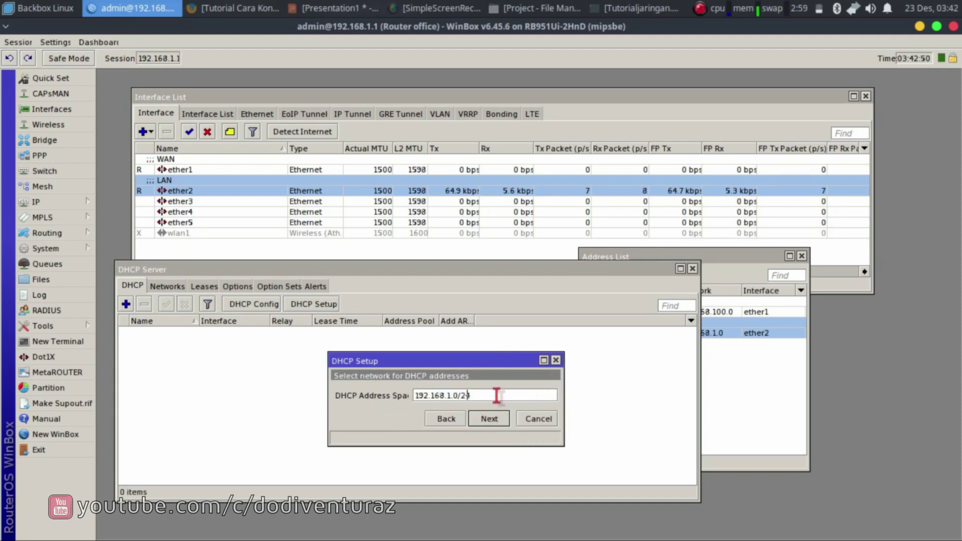
click(752, 369)
click(747, 335)
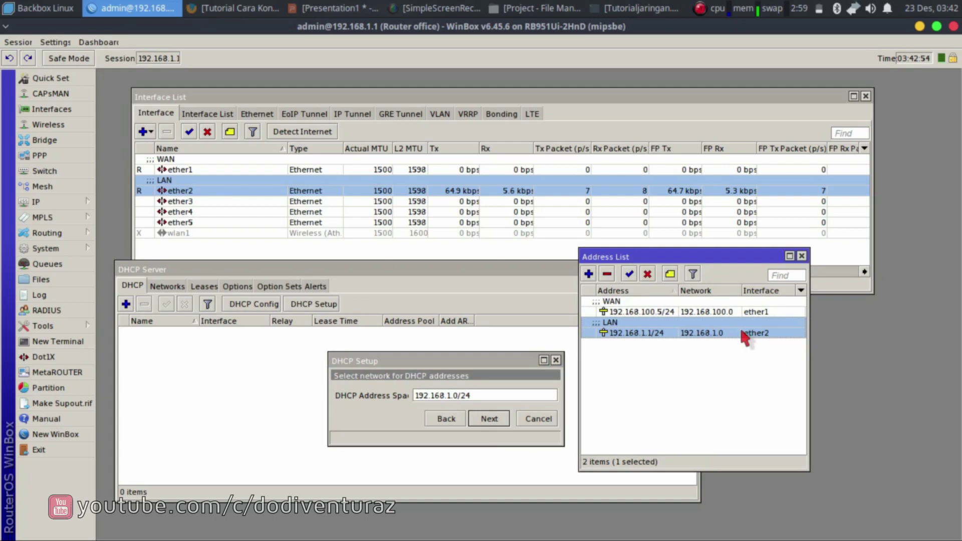
click(421, 398)
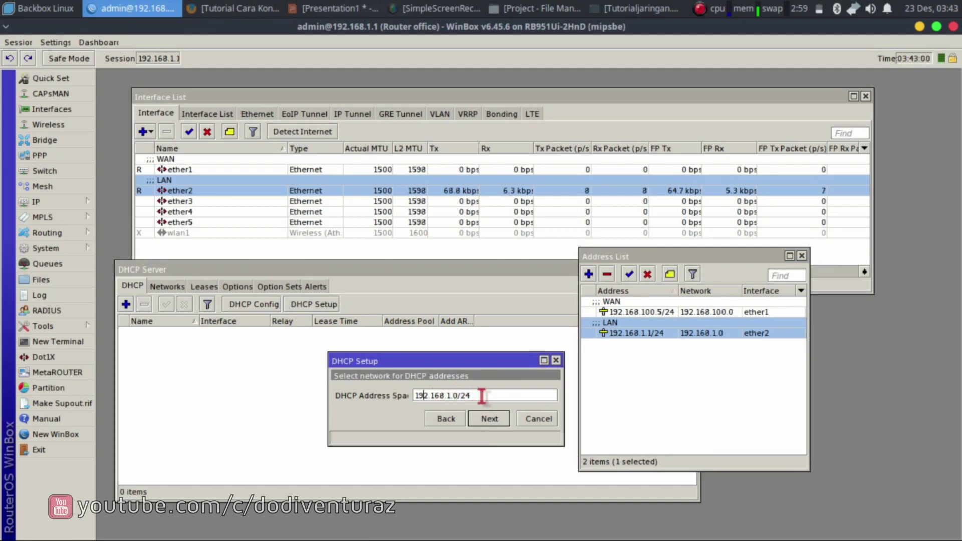
drag(489, 361, 477, 360)
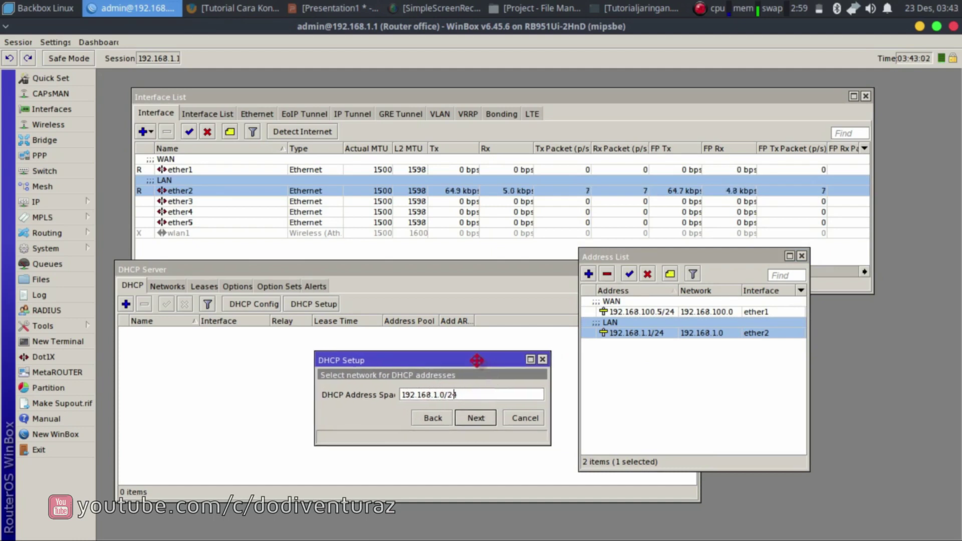
click(484, 424)
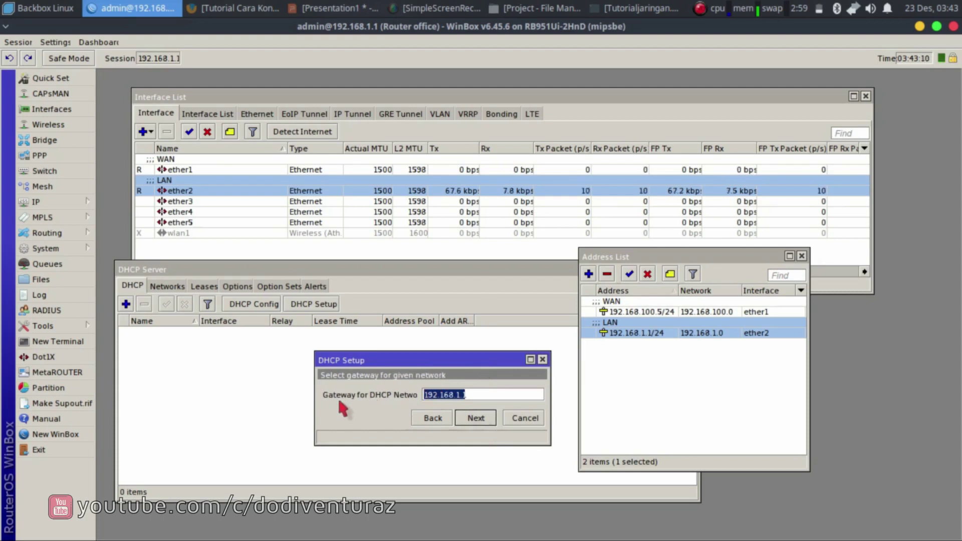
click(479, 395)
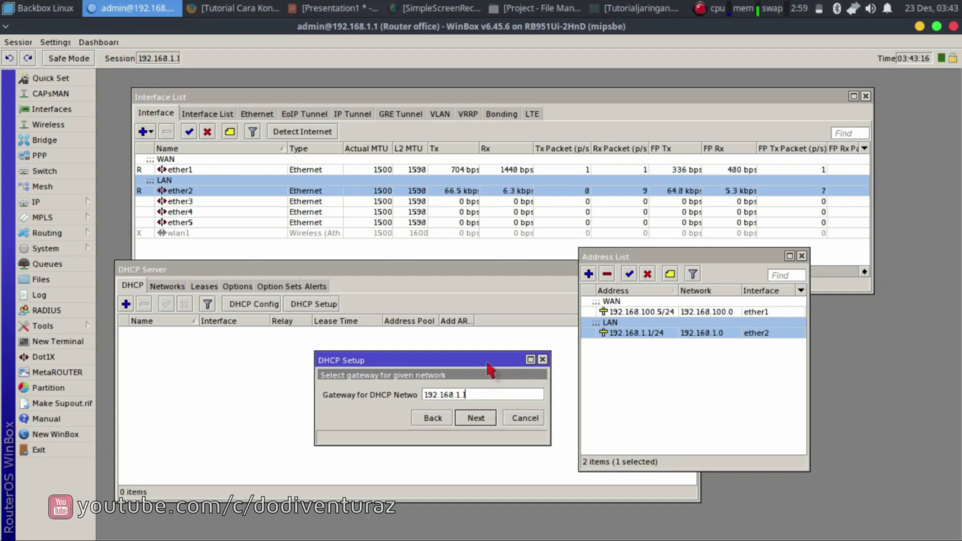
click(477, 419)
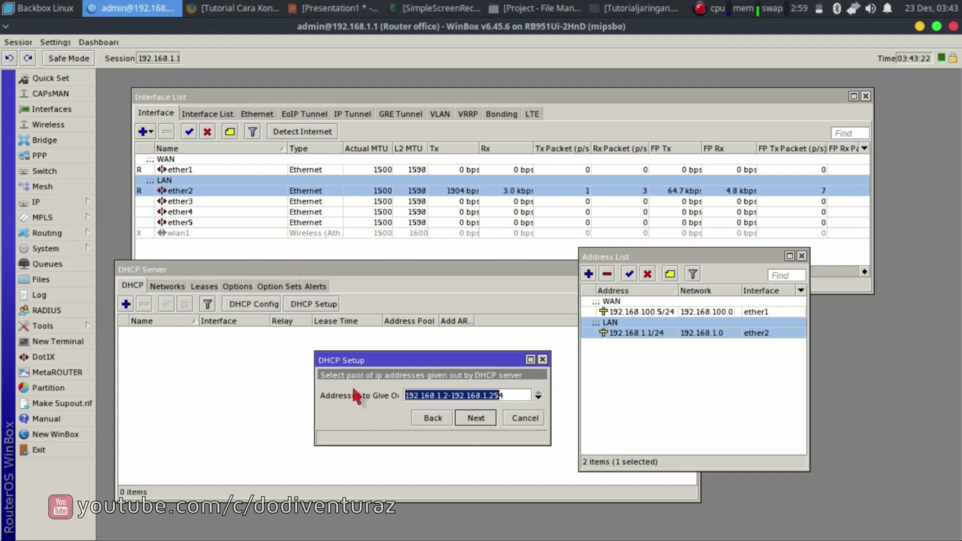
Widen the DHCP Setup dialog and examine the proposed range of addresses to give out
click(490, 396)
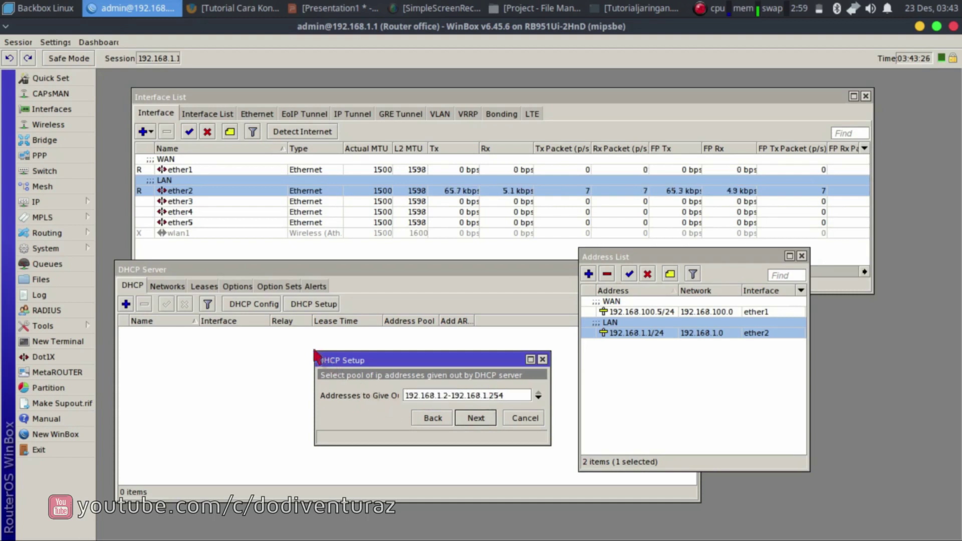
drag(322, 359, 282, 350)
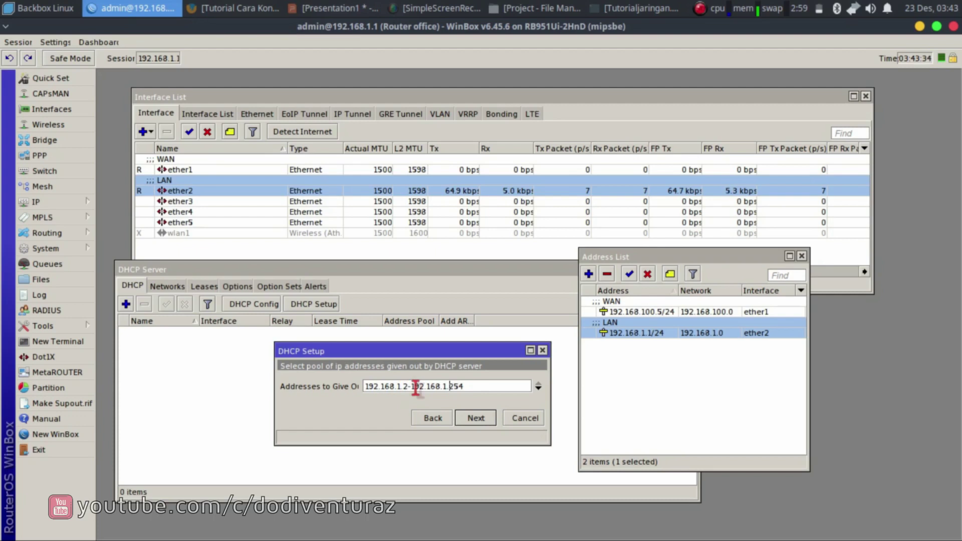
key(Right)
key(Right)
drag(445, 348, 454, 347)
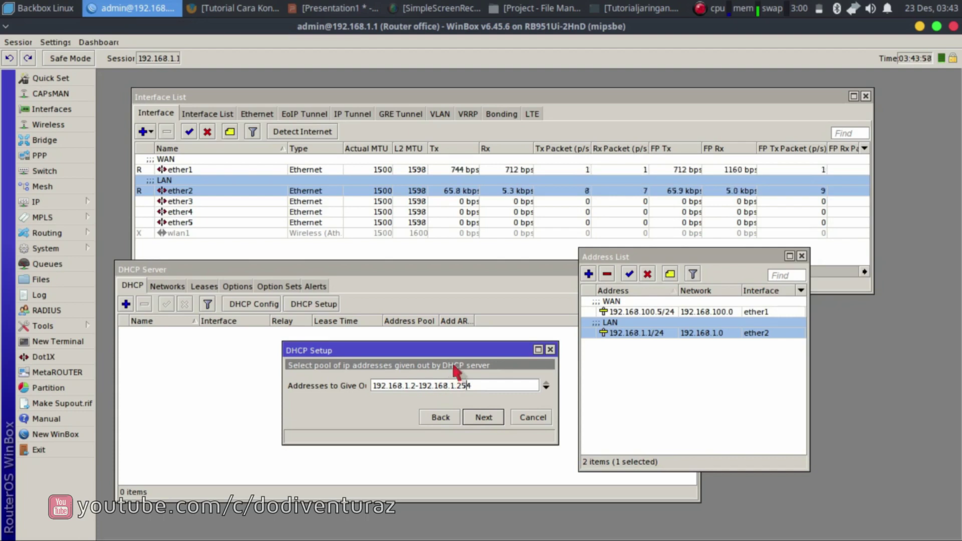
drag(454, 350, 459, 348)
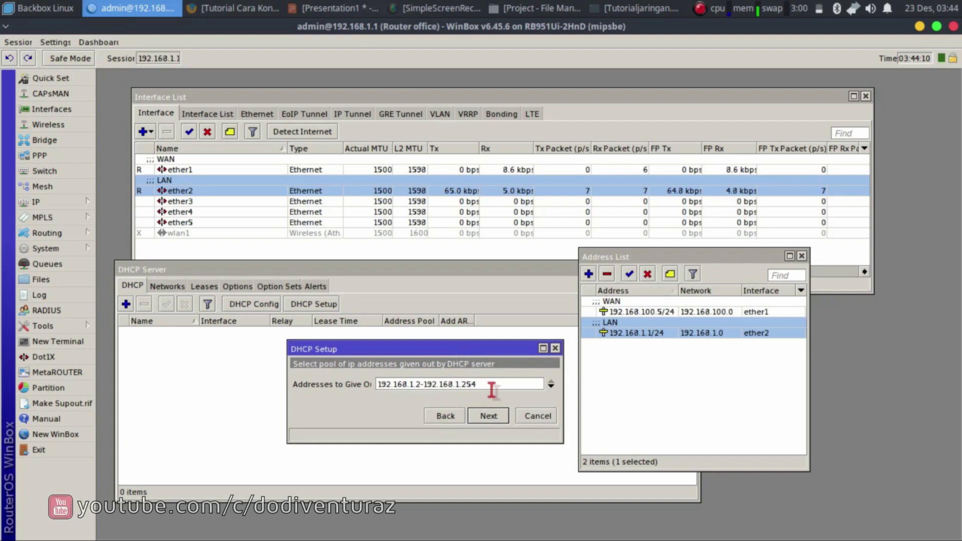
Set the DHCP address pool to 192.168.1.50-192.168.1.254 and continue to the DNS server settings
click(420, 384)
key(BackSpace)
key(Delete)
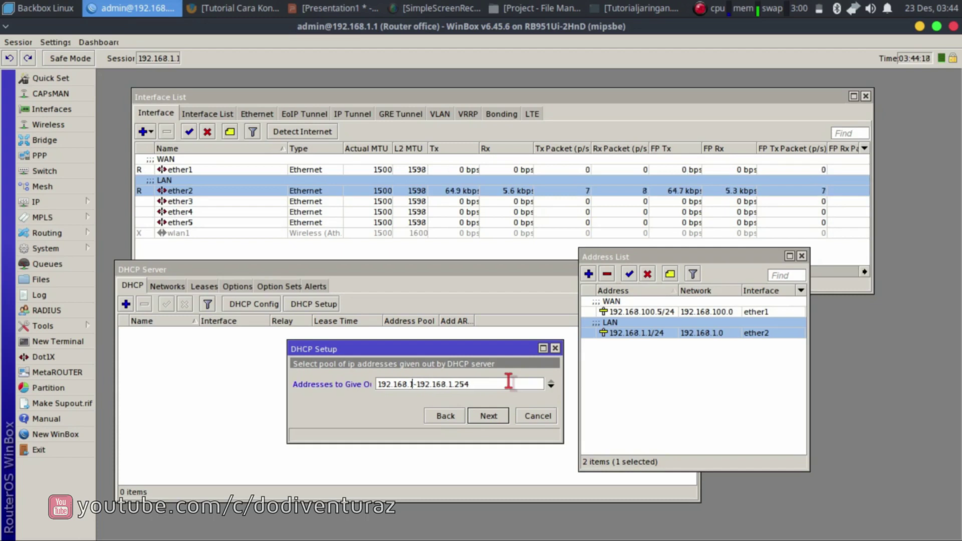
text(.50)
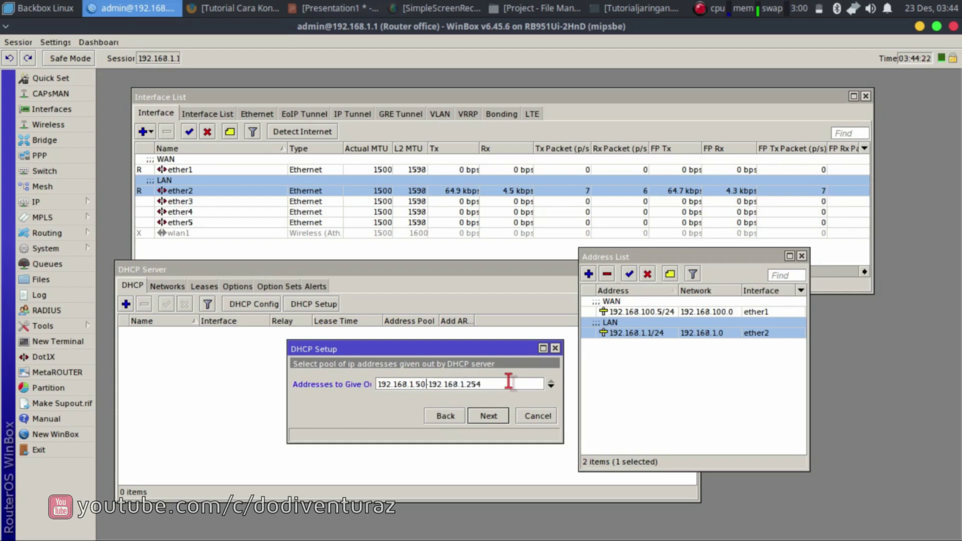
key(Right)
key(Right)
key(Right)
key(Right)
key(Right)
key(Right)
key(Right)
key(Right)
drag(505, 349, 477, 351)
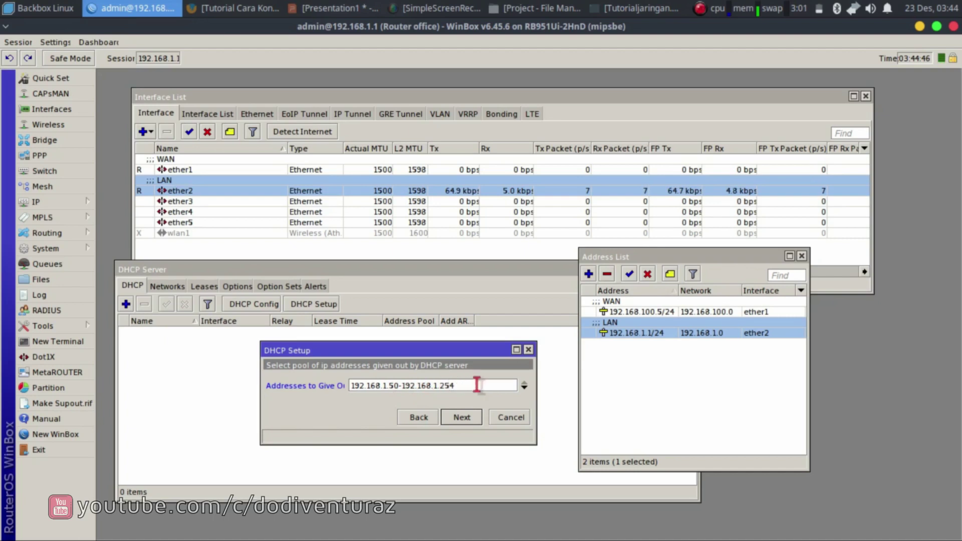
key(Left)
click(451, 418)
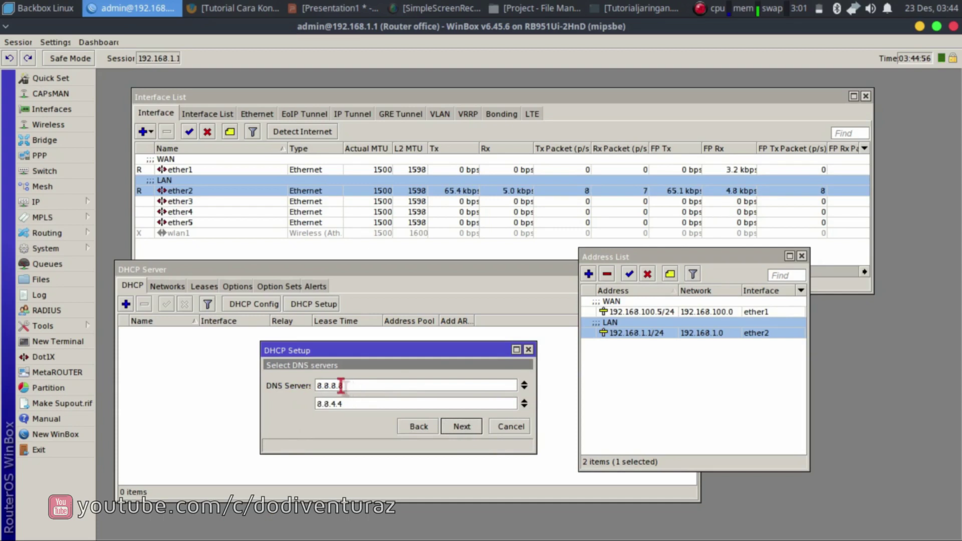
Accept 8.8.8.8 and 8.8.4.4 as DNS servers and 00:10:00 as the lease time to finish the DHCP setup
drag(356, 385, 309, 386)
click(364, 386)
click(365, 404)
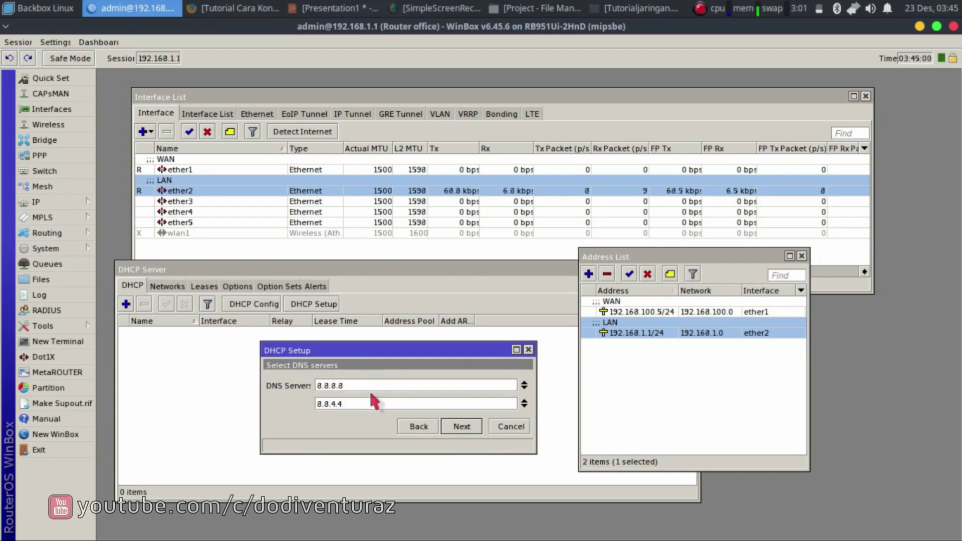
click(464, 428)
click(337, 385)
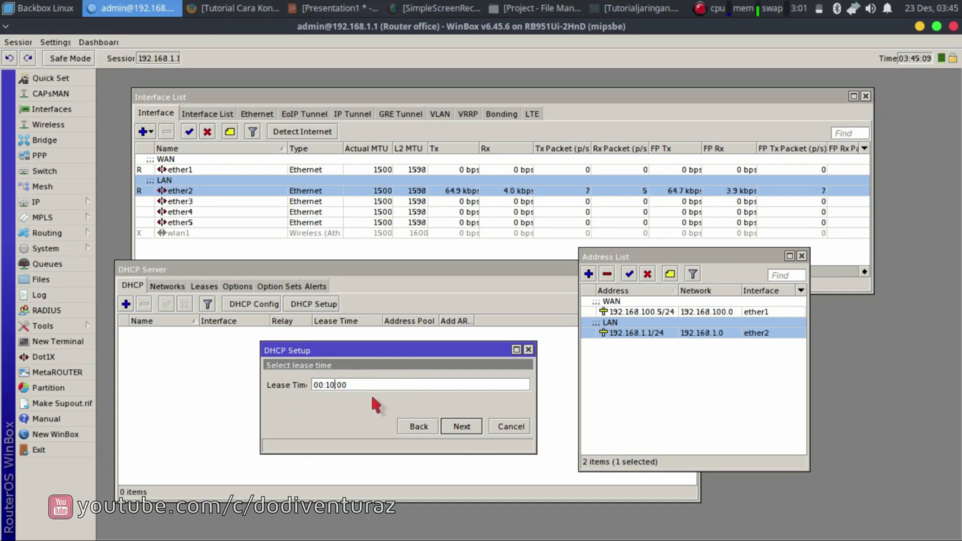
click(408, 388)
click(461, 428)
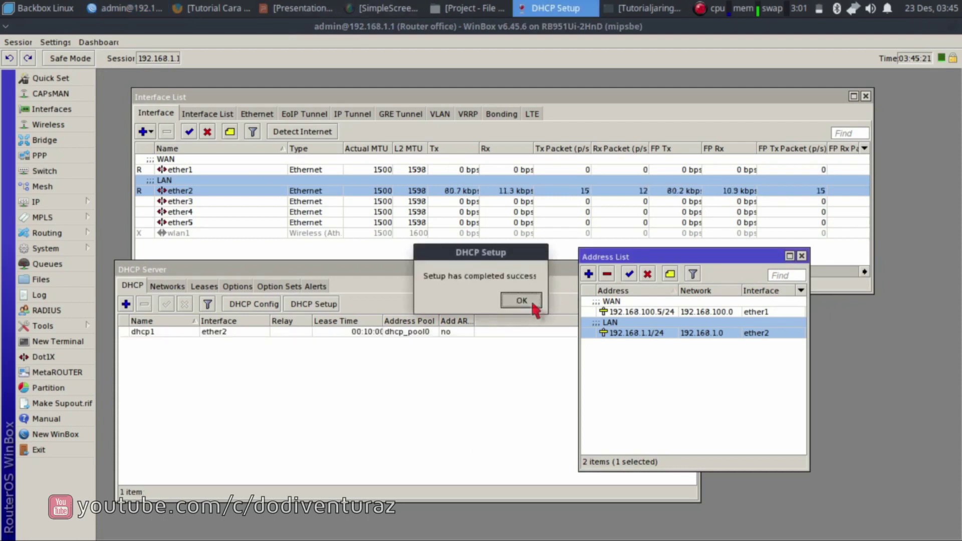
click(522, 300)
click(389, 395)
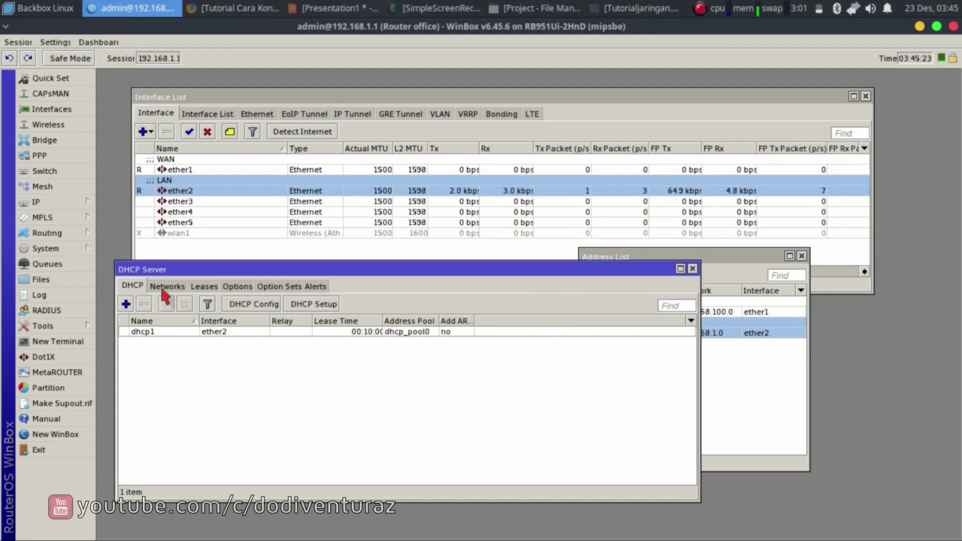
Open the computer's Wired connection 2 for editing and set its IPv4 method to Automatic (DHCP)
click(854, 9)
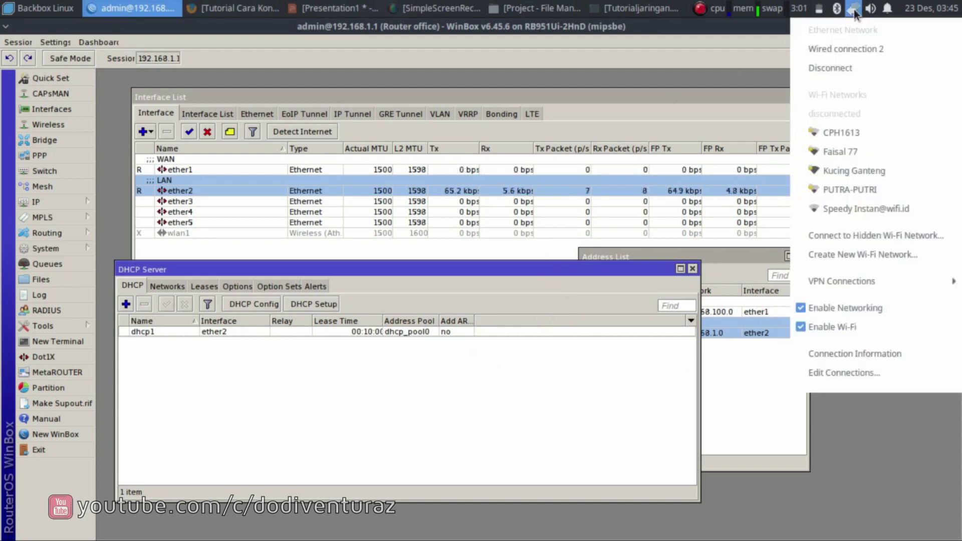
click(874, 373)
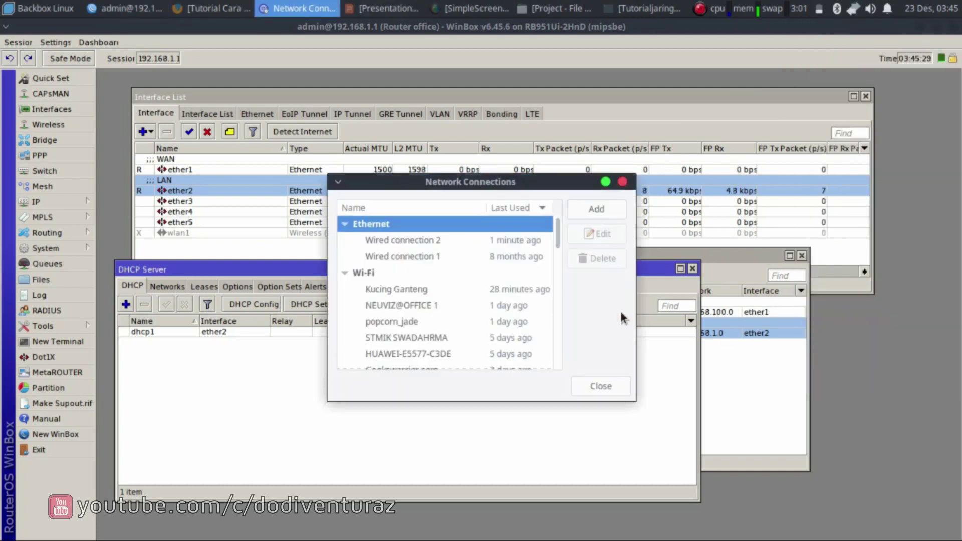
click(472, 241)
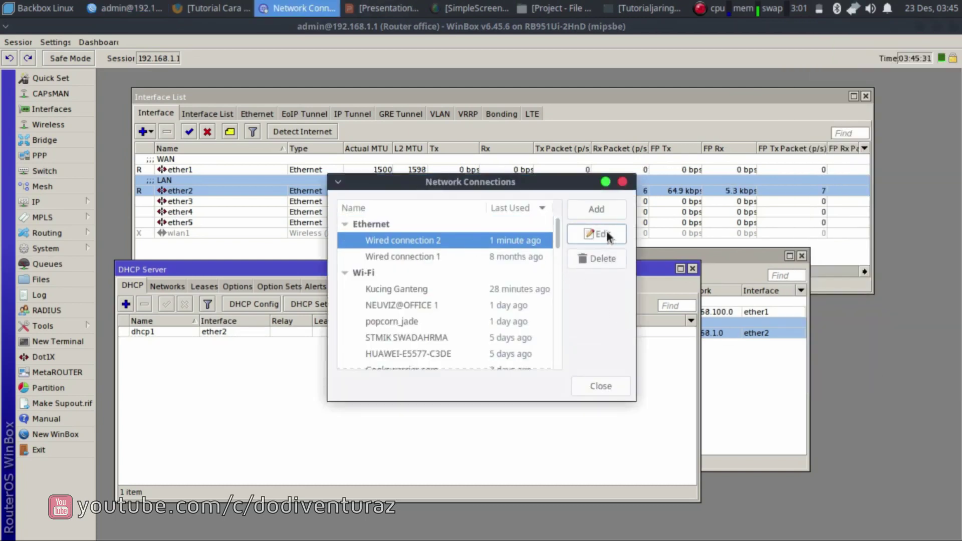
click(607, 234)
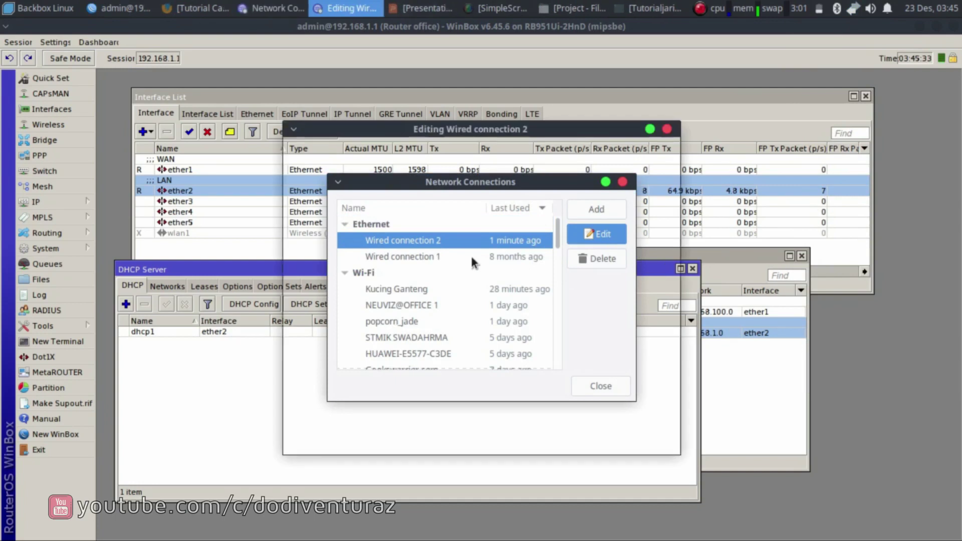
click(560, 177)
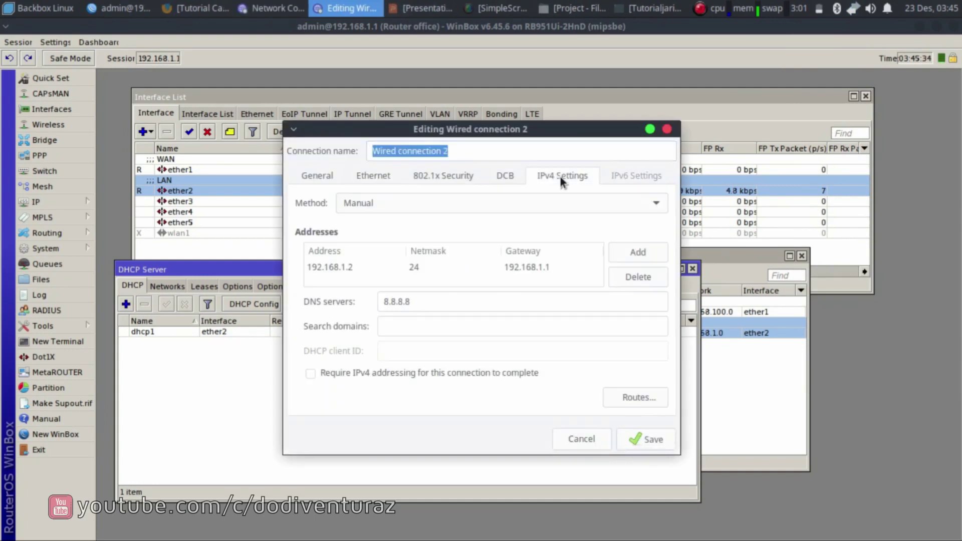
click(420, 201)
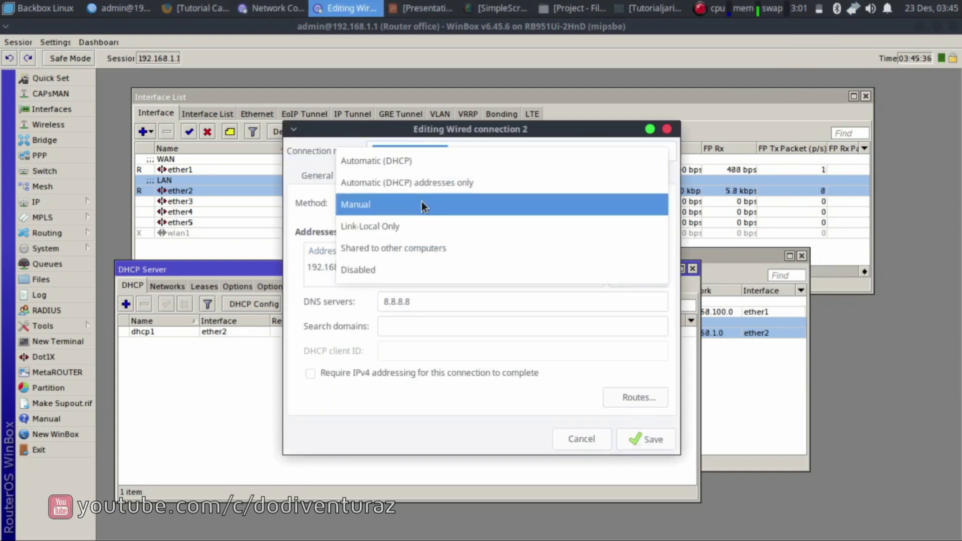
click(428, 160)
Clear the additional DNS servers of Wired connection 2 and save the connection
click(498, 303)
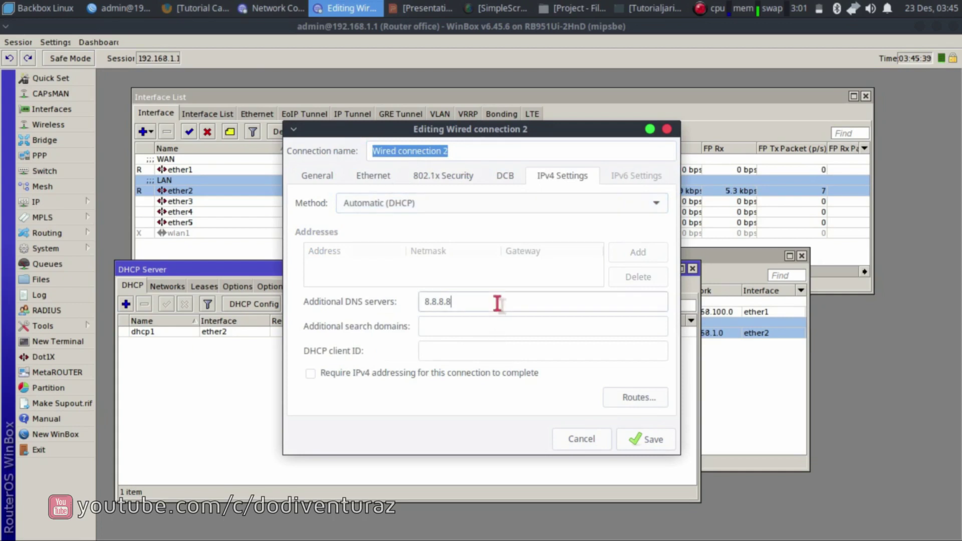
drag(499, 302, 355, 284)
key(BackSpace)
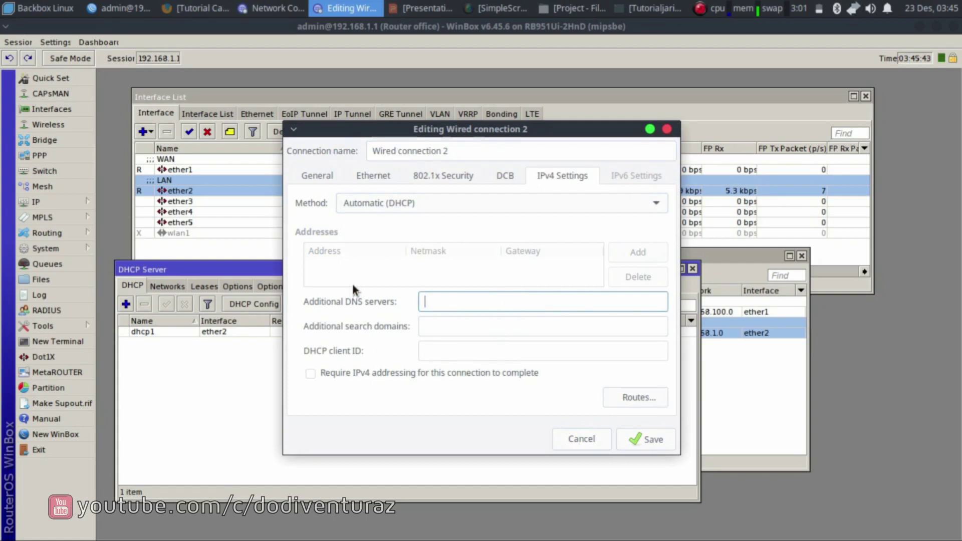
click(629, 439)
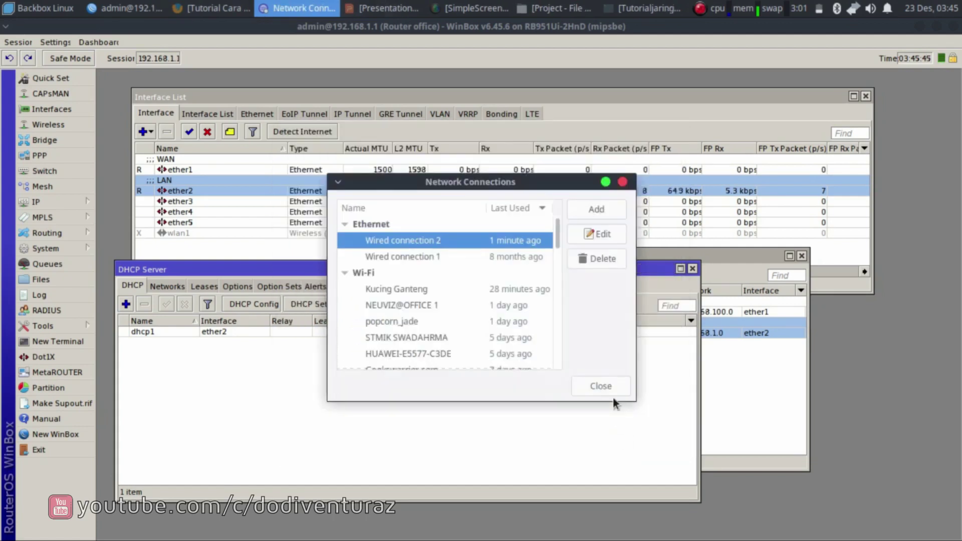
click(612, 381)
Reconnect Wired connection 2 and check its assigned IPv4 address in the connection information
click(853, 9)
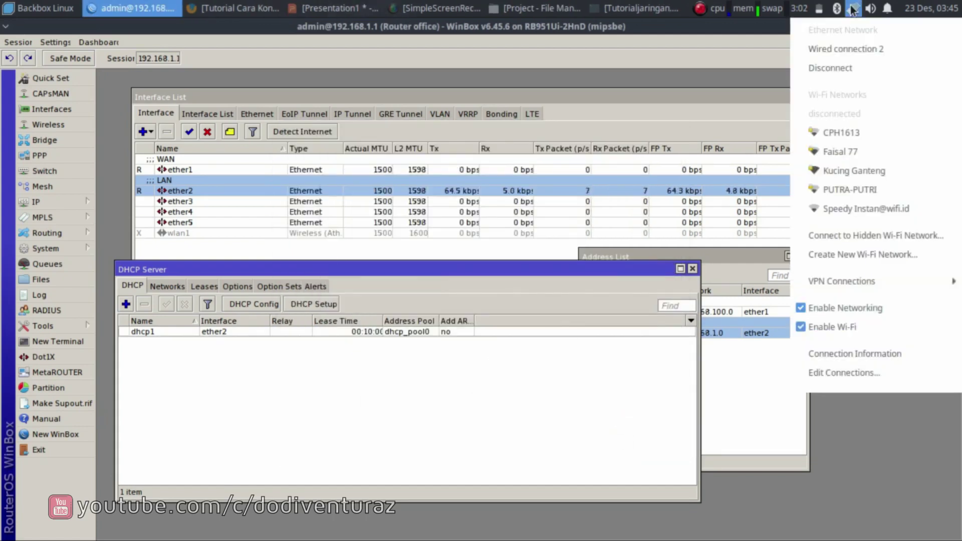
click(852, 46)
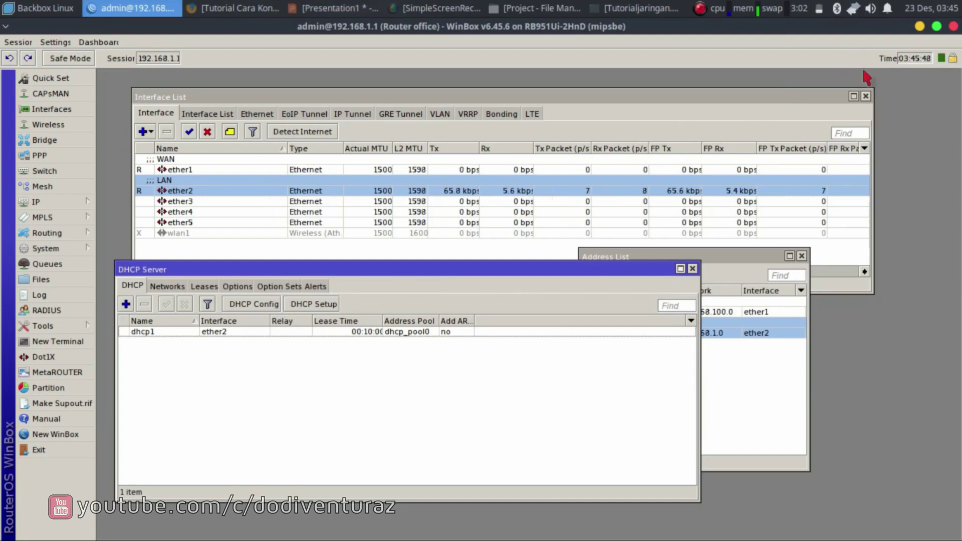
click(854, 9)
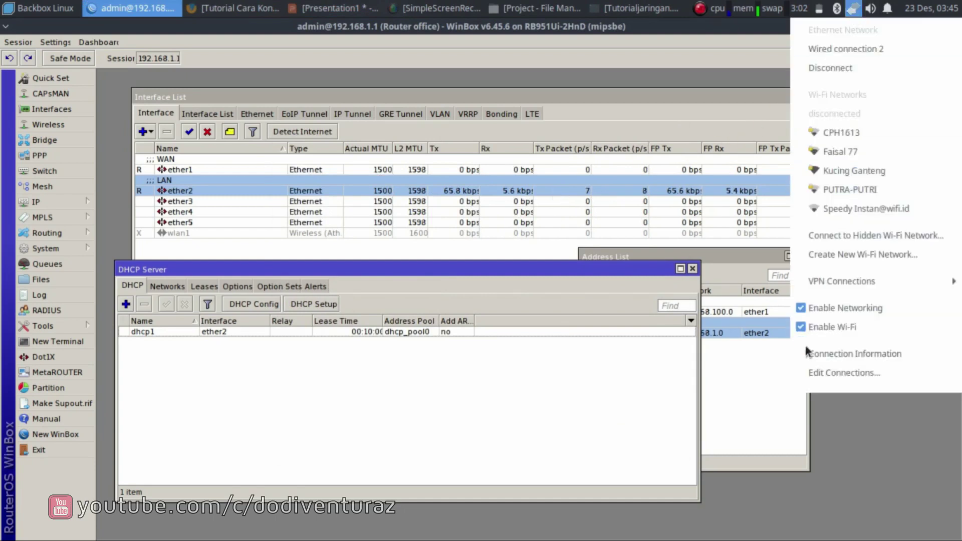
click(852, 354)
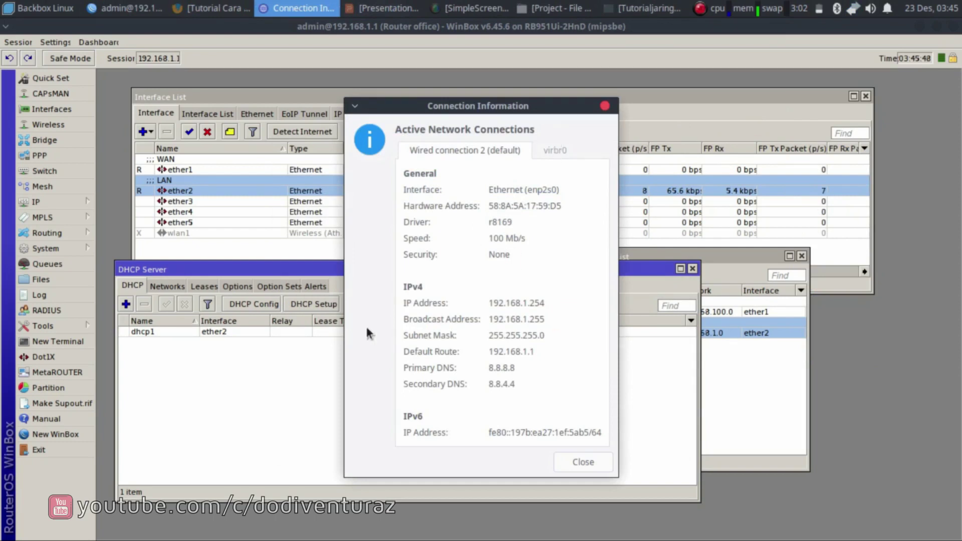
drag(520, 106, 596, 98)
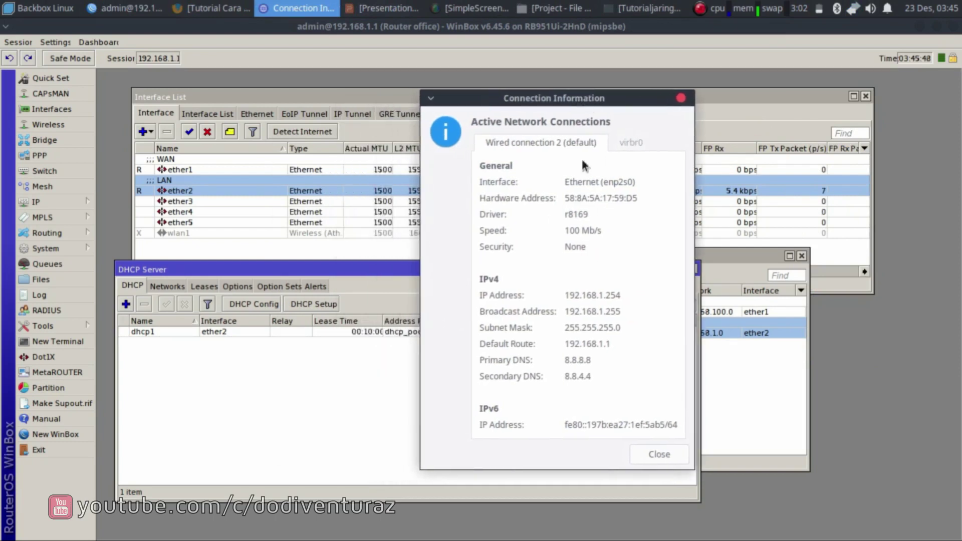
drag(623, 296, 567, 295)
click(567, 296)
drag(625, 296, 560, 302)
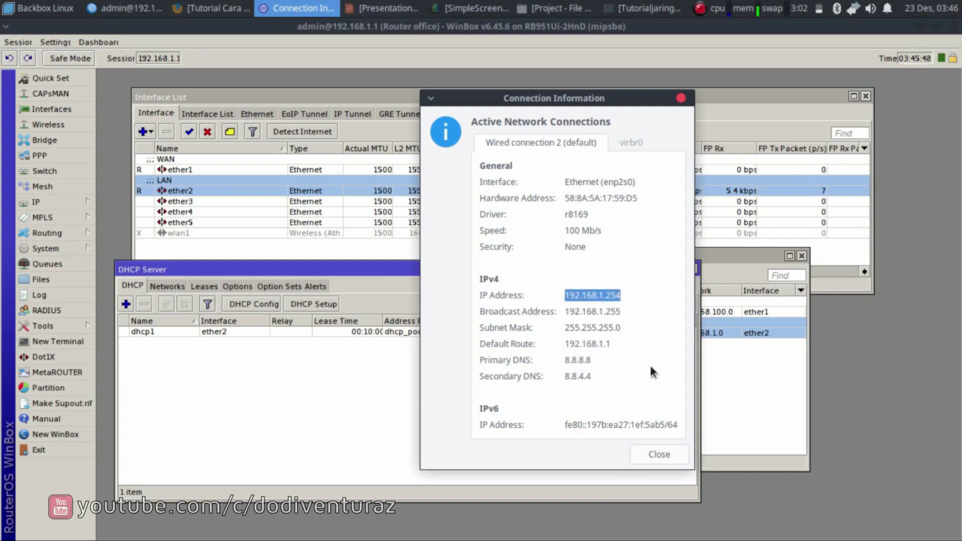
click(637, 324)
click(660, 454)
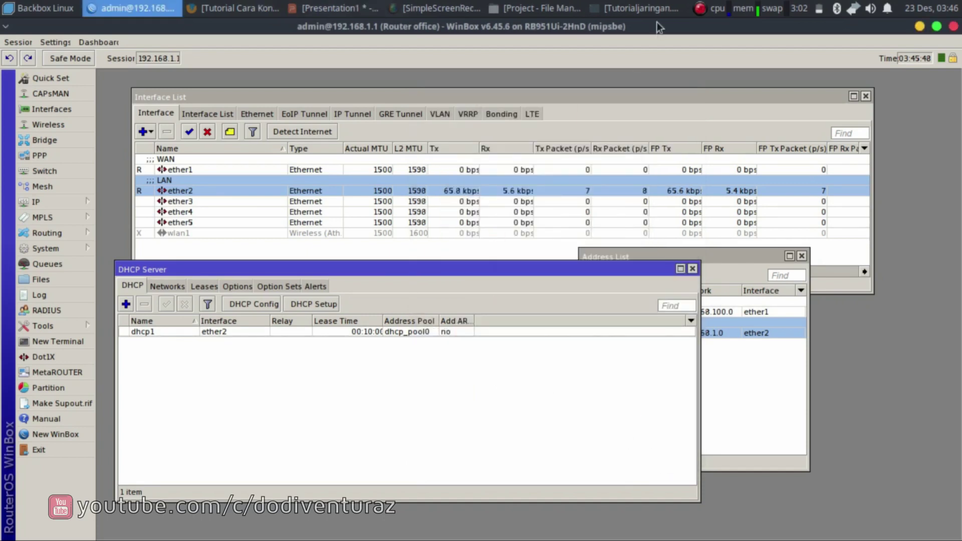
Switch to the terminal, clear it, and test internet access by pinging google.com
click(639, 8)
text(clear)
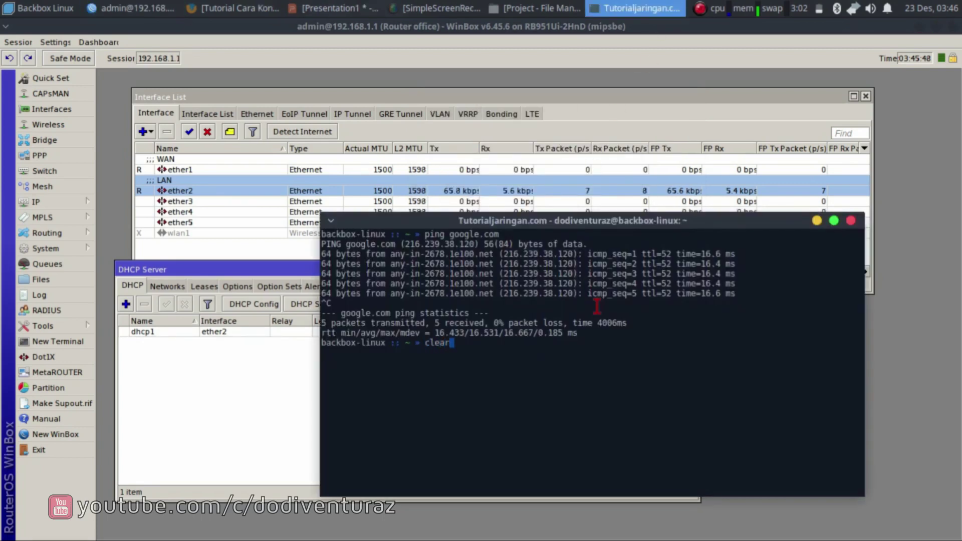
key(Return)
text(ping google.com)
key(Return)
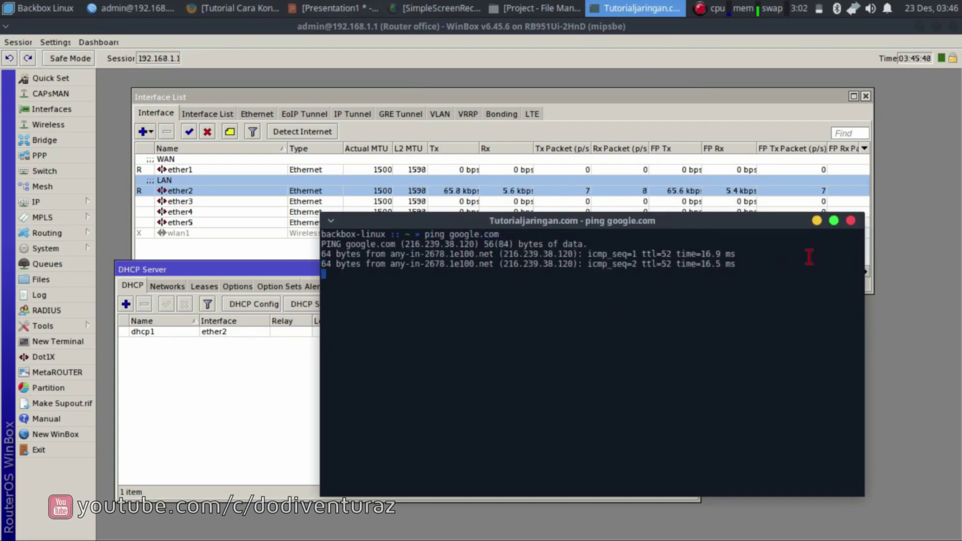
key(ctrl+c)
click(815, 222)
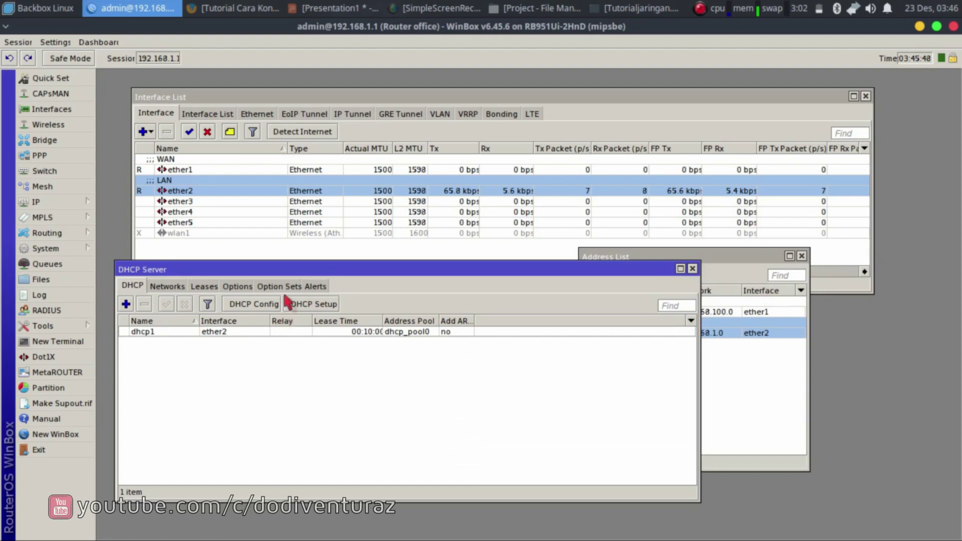
Reconnect WinBox to the router at 192.168.1.1 and inspect the client entry and its flag in the DHCP leases
drag(327, 269, 340, 286)
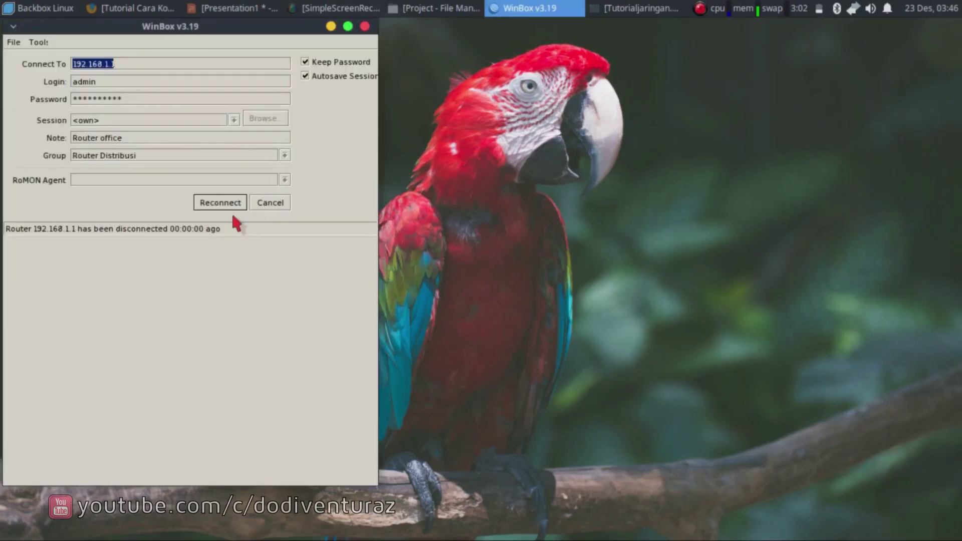
click(231, 207)
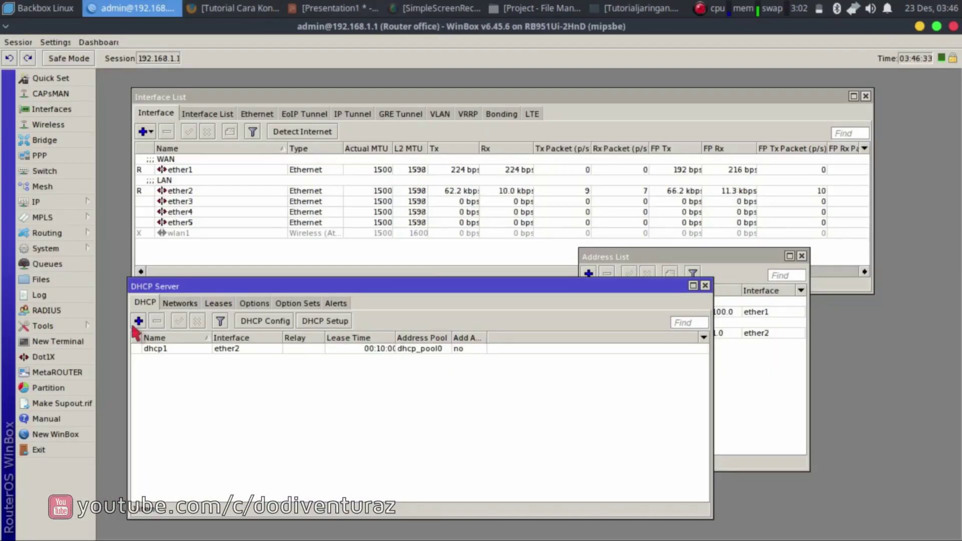
click(219, 305)
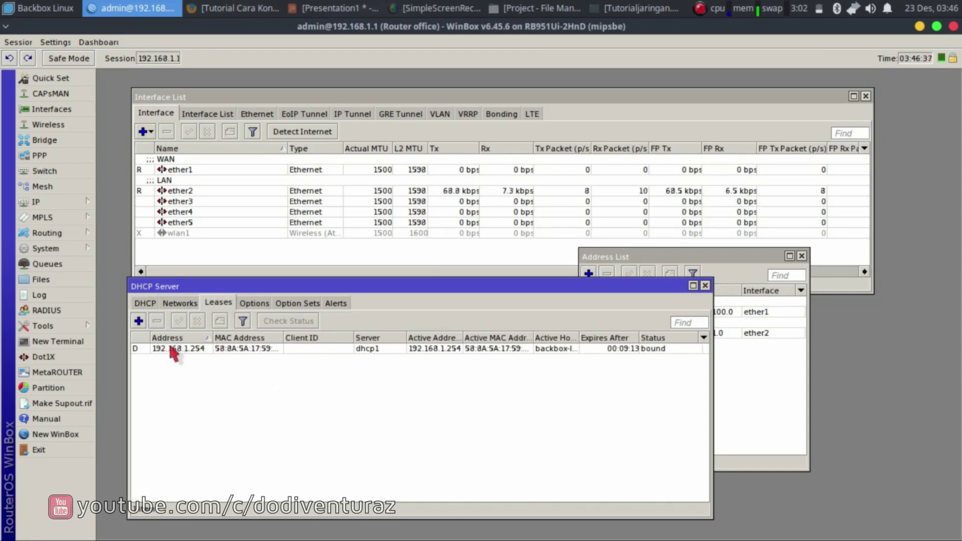
mouse_move(137, 347)
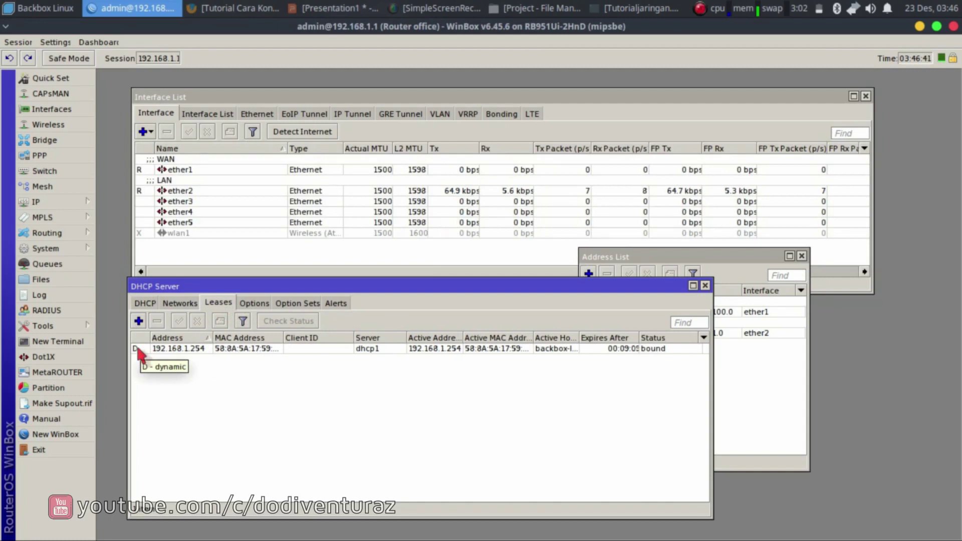
Widen the lease table's MAC address, active address and host name columns, resize the DHCP Server window, and examine the client's lease details
click(183, 347)
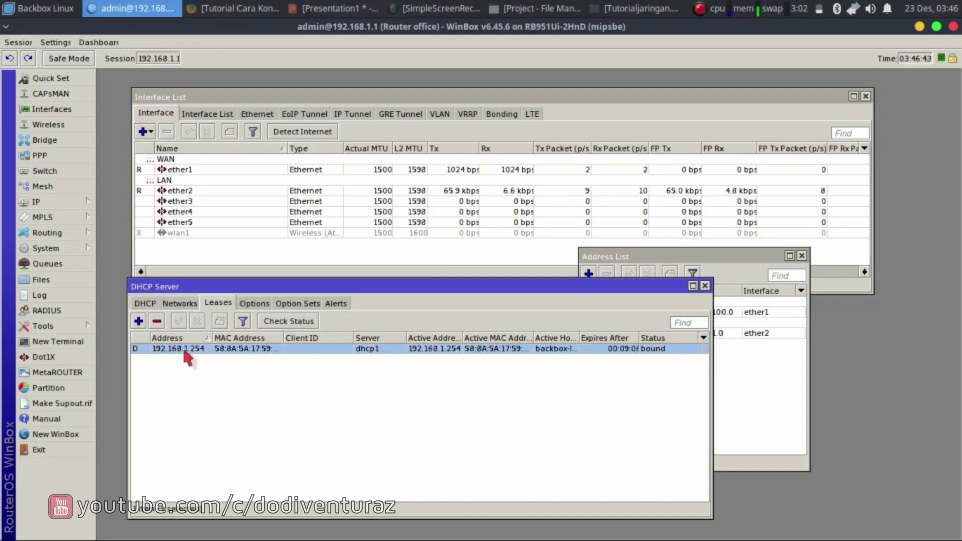
drag(283, 335, 287, 335)
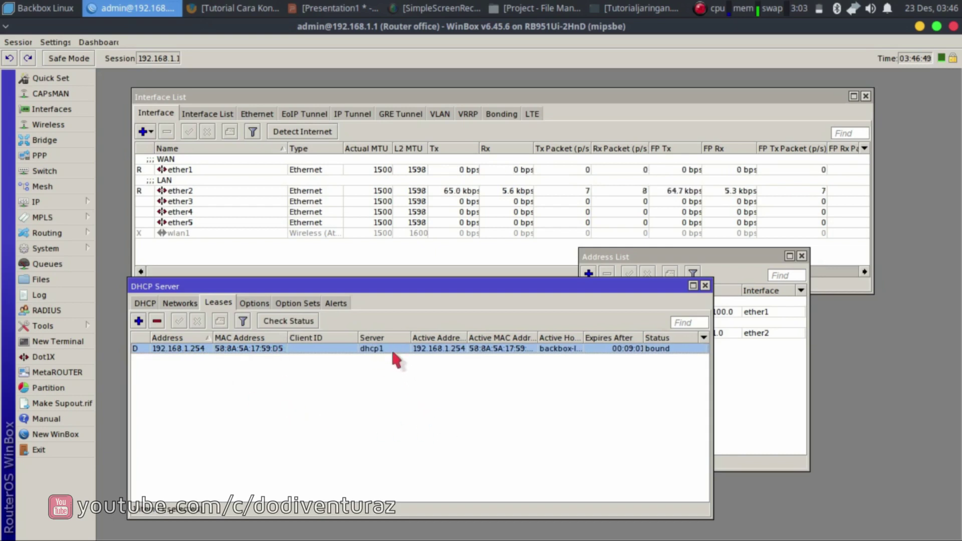
drag(467, 334, 473, 335)
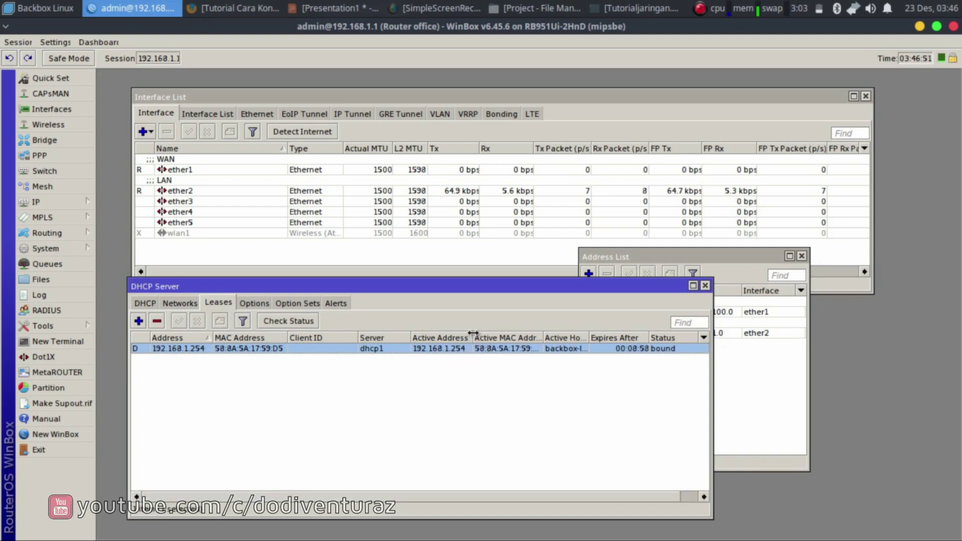
drag(587, 337, 623, 337)
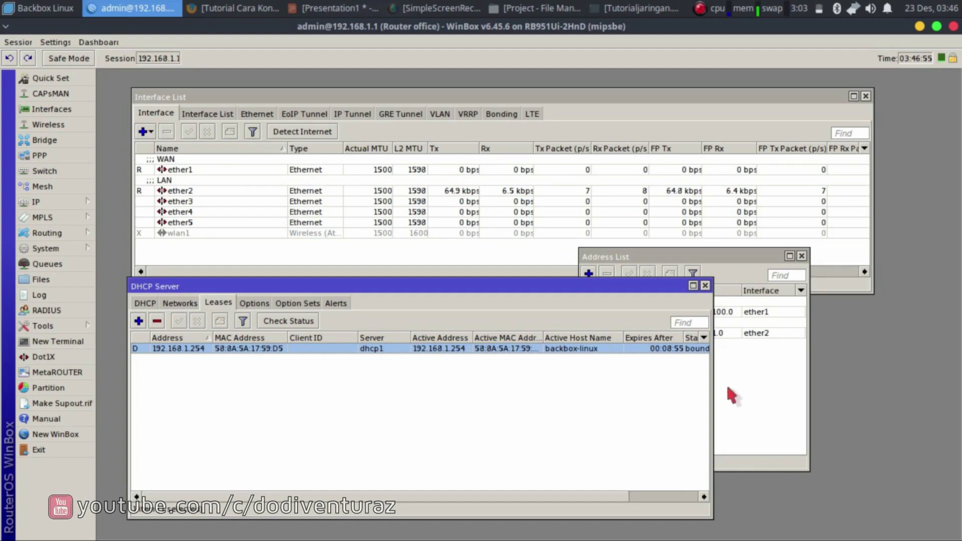
drag(714, 379, 820, 379)
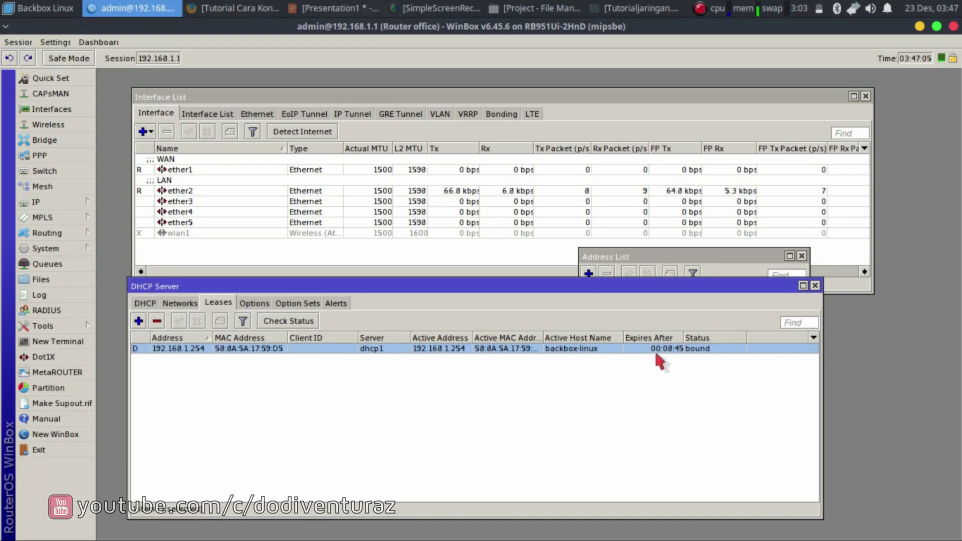
drag(747, 335, 733, 335)
drag(823, 386, 744, 386)
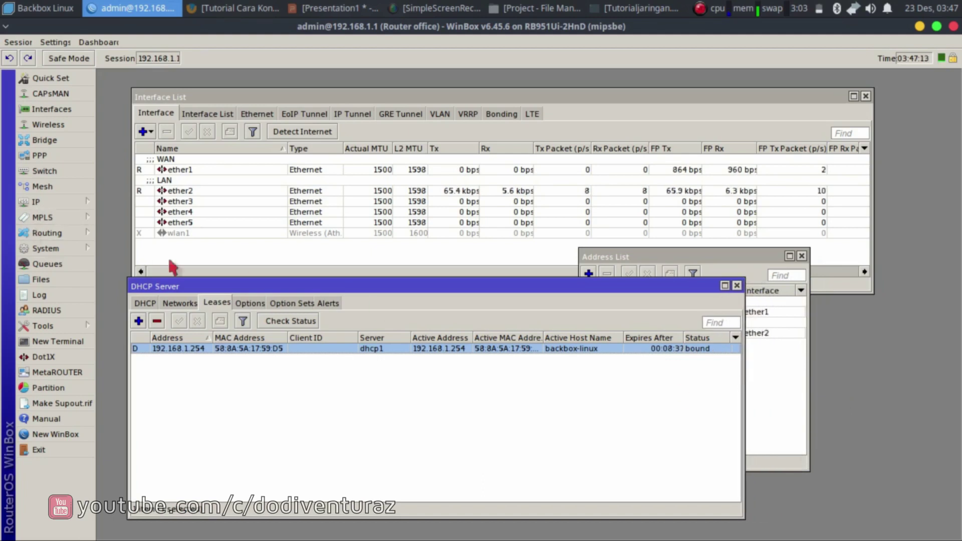
drag(409, 292, 431, 282)
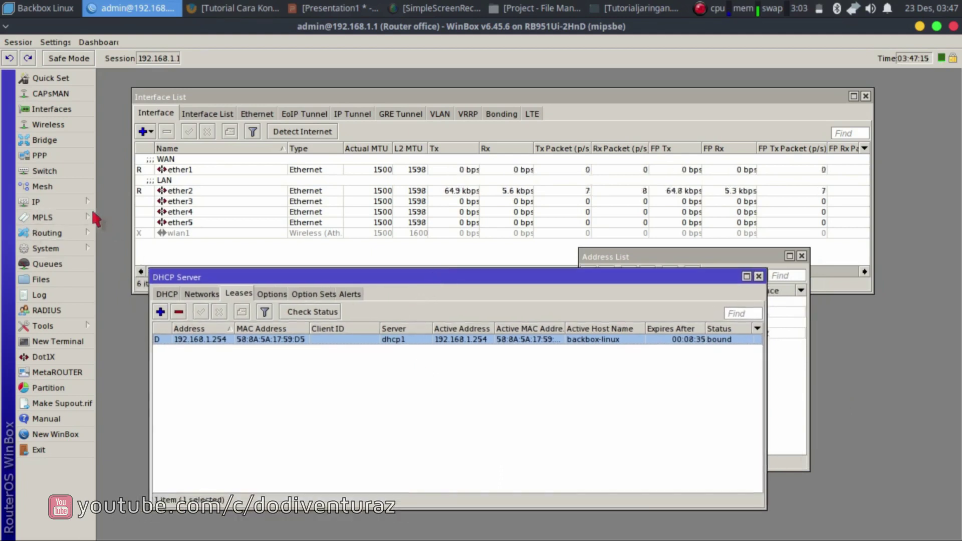
Open the IP pool list, examine the address range of dhcp_pool0 in its settings, and close the pool windows
click(70, 202)
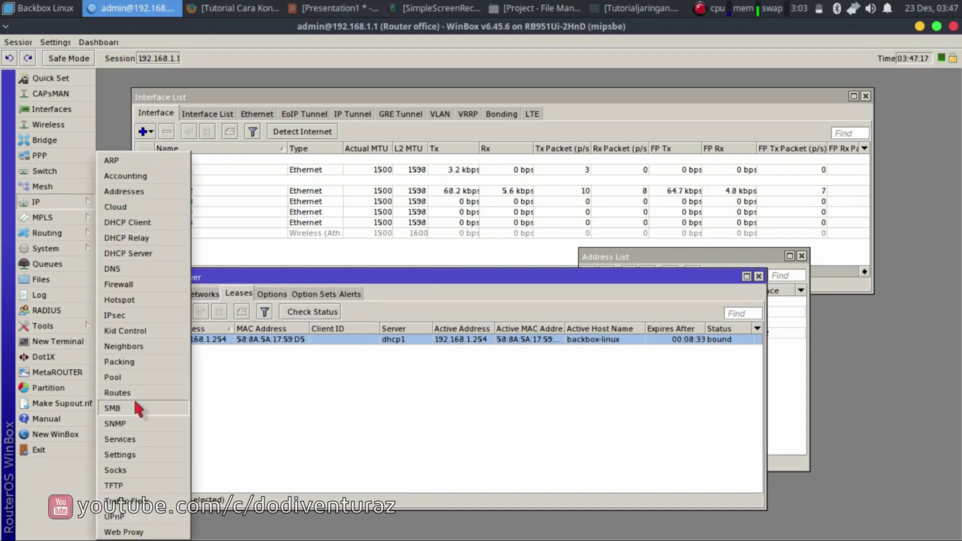
click(146, 372)
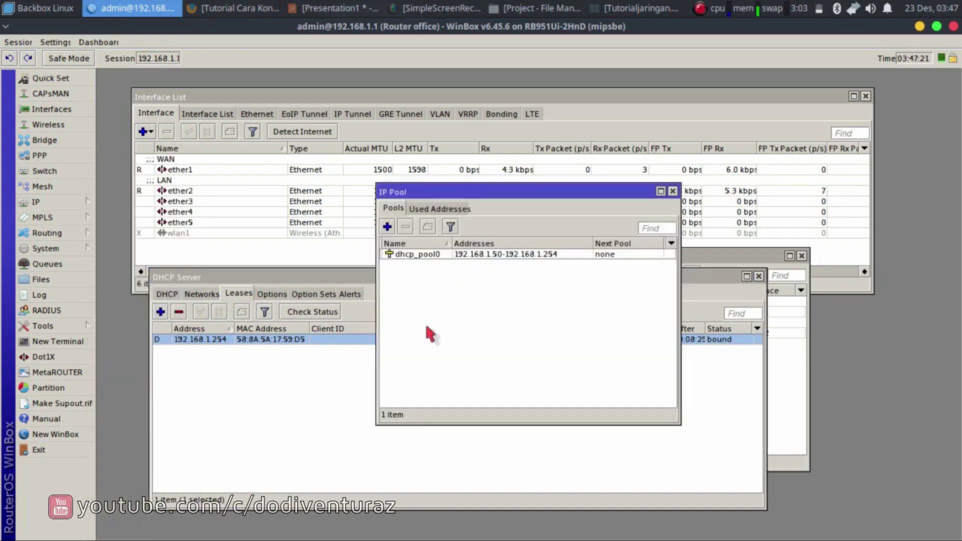
drag(479, 202, 477, 269)
click(493, 331)
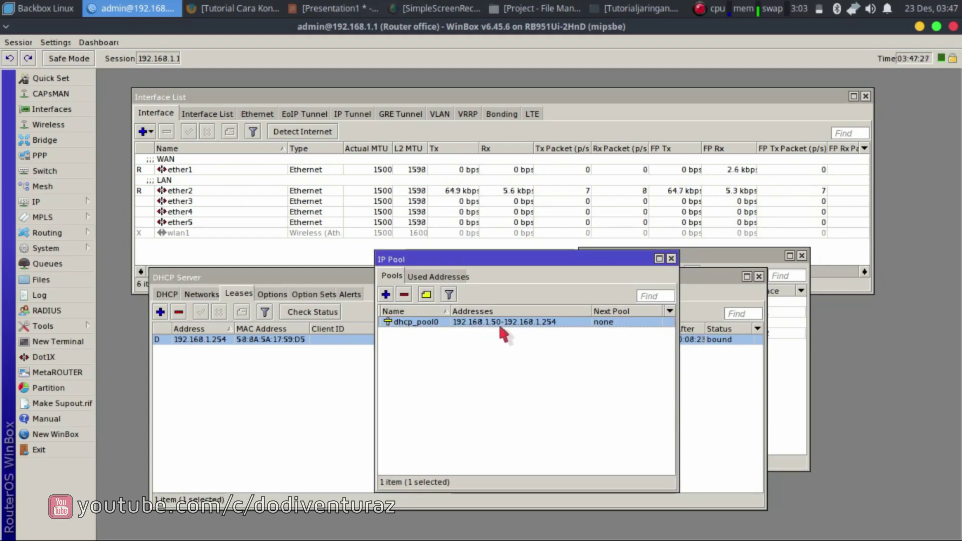
double_click(561, 321)
drag(622, 287, 694, 285)
click(585, 281)
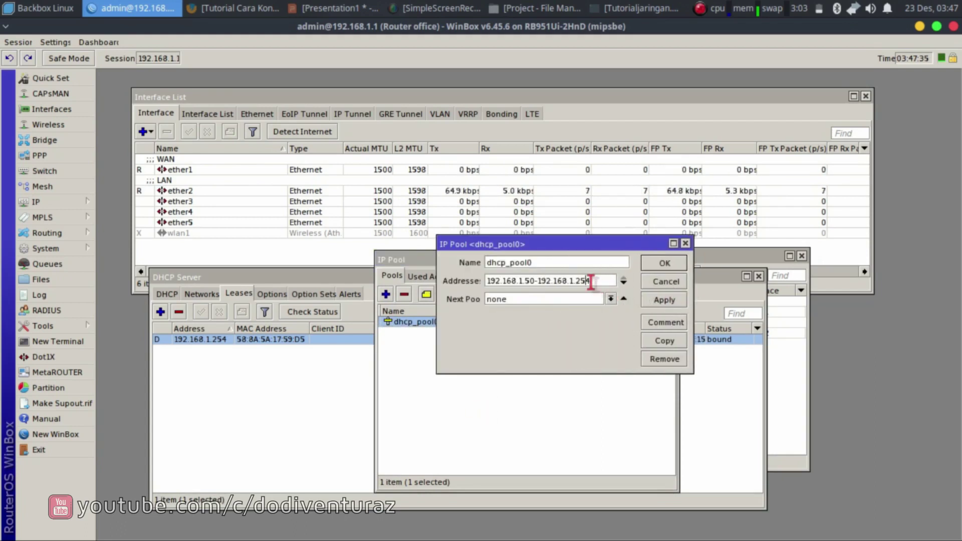
click(533, 281)
click(532, 280)
click(661, 267)
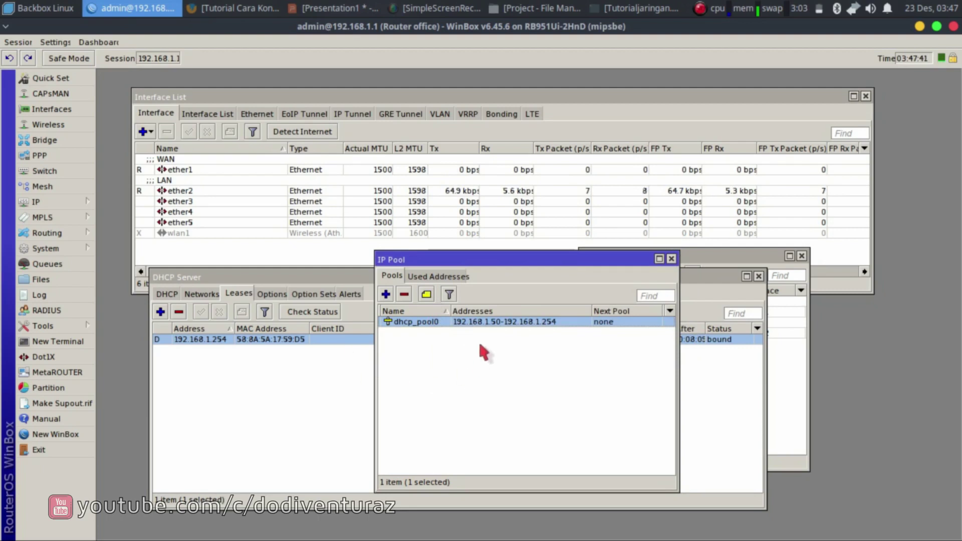
click(671, 259)
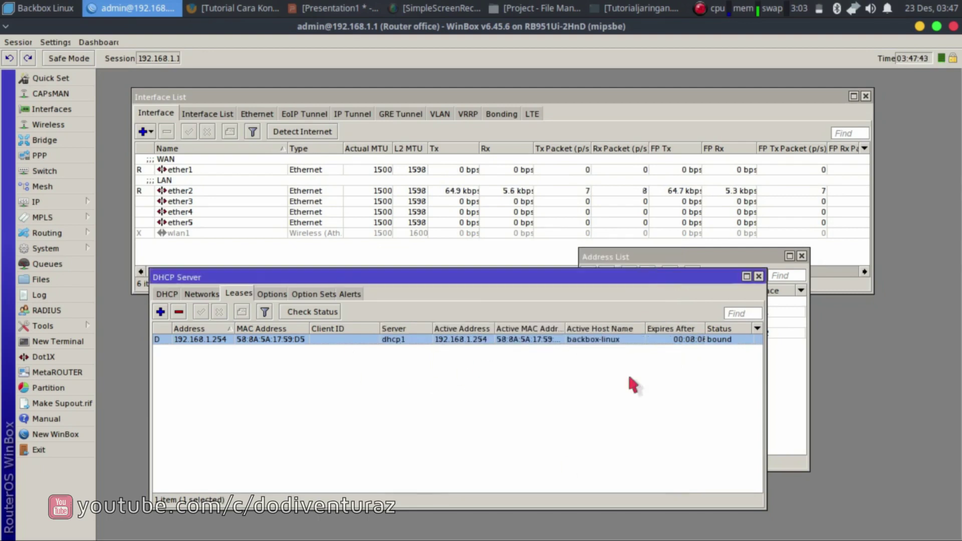
Close the DHCP Server window and move the Address List window just below the Interface List
click(471, 382)
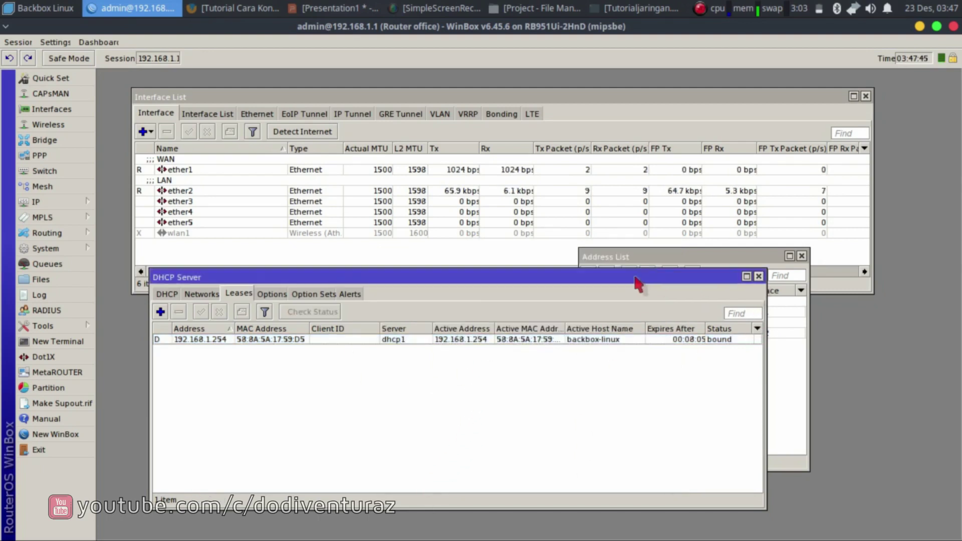
drag(635, 277, 619, 313)
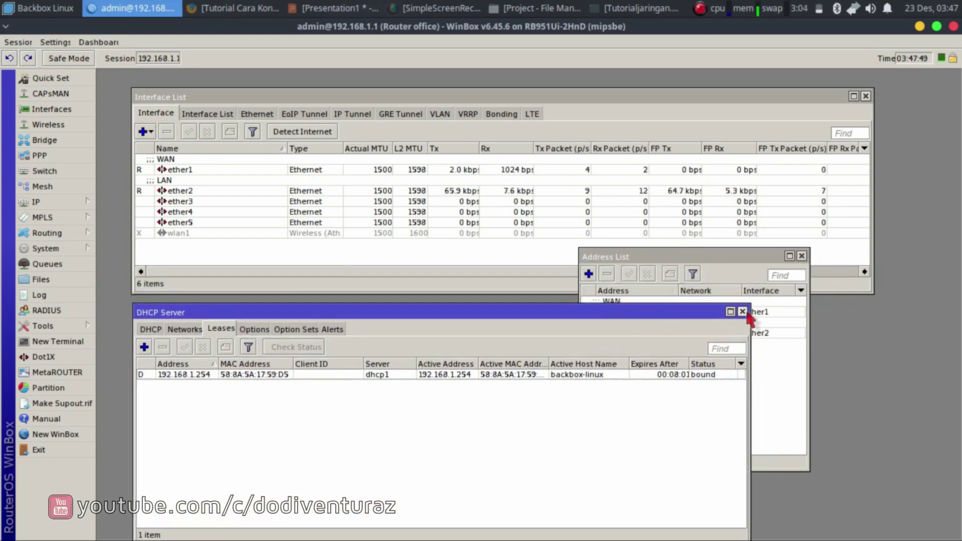
click(742, 312)
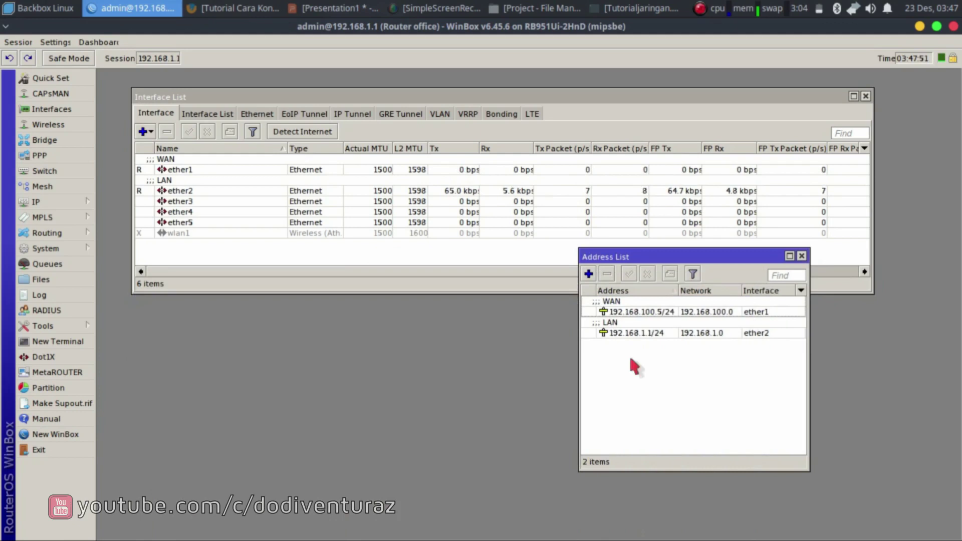
drag(710, 262, 773, 316)
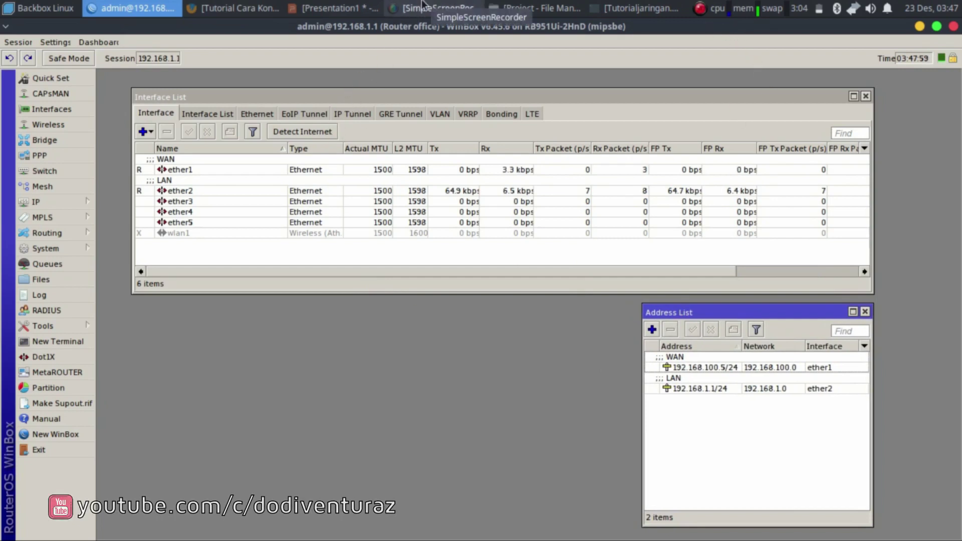
click(424, 7)
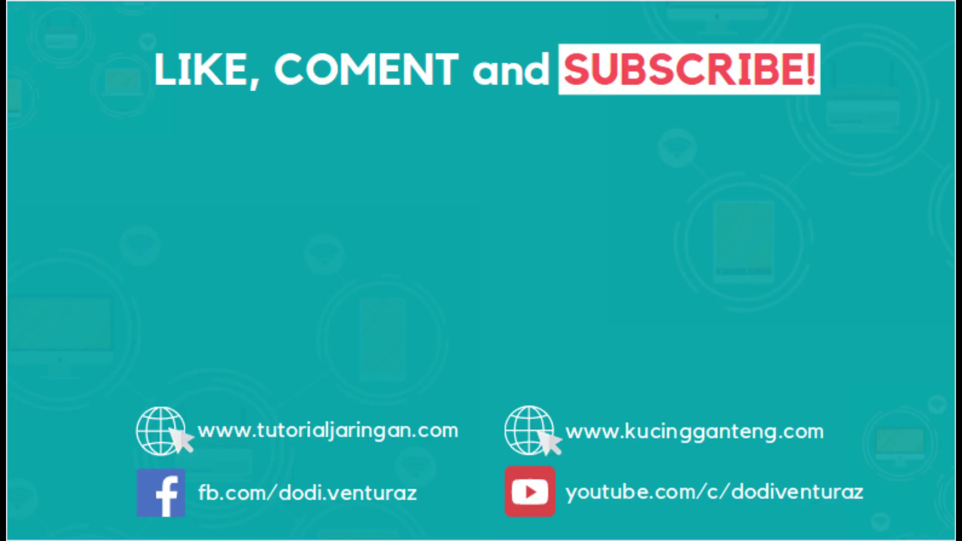